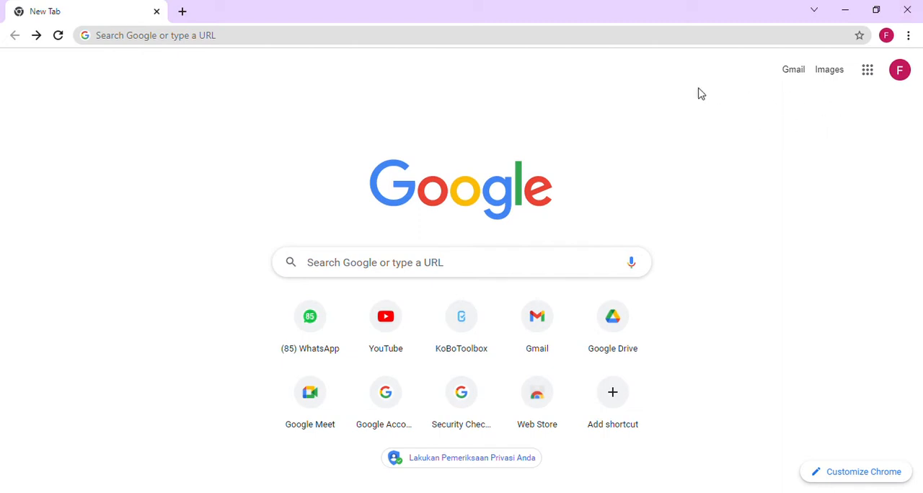
- Open kobotoolbox.org and go to its sign-up section with the account options
left_click(242, 43)
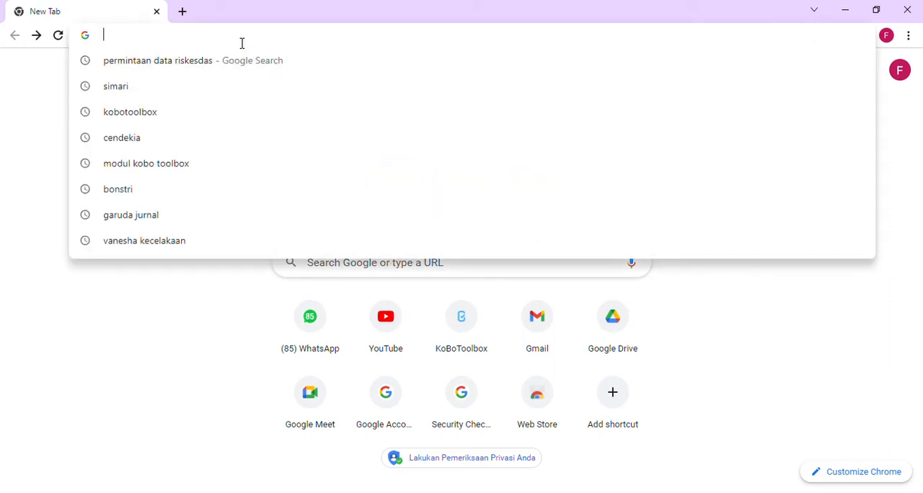
type("ko")
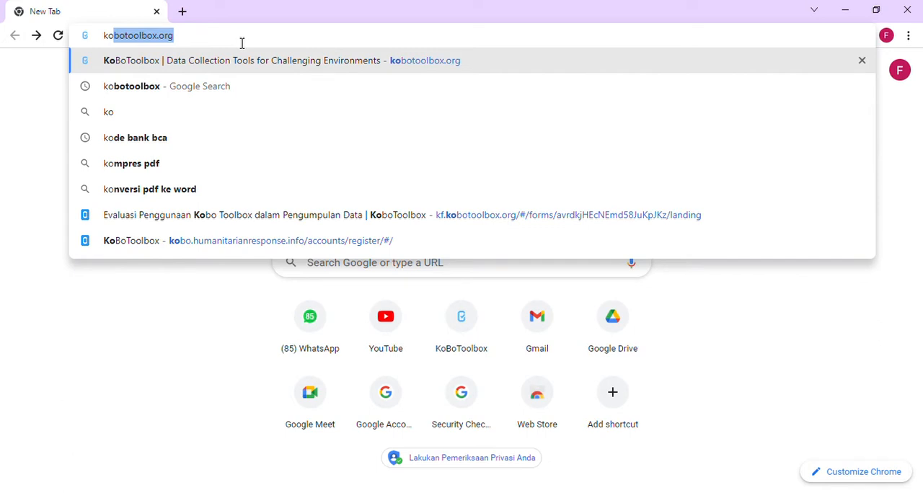
key("Return")
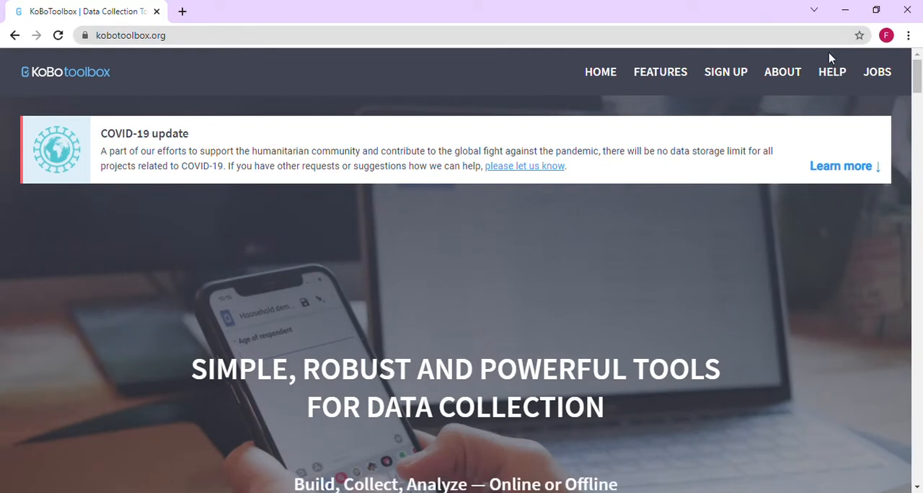
left_click(727, 75)
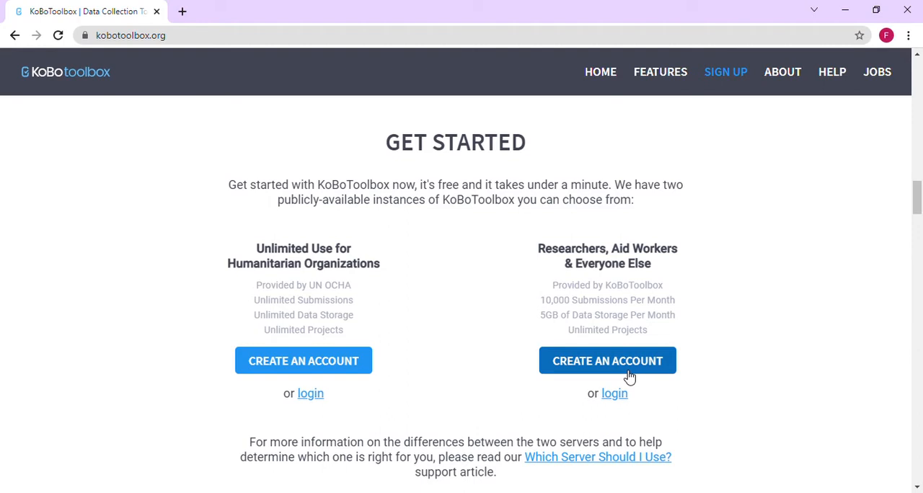
- Open the humanitarian organizations registration form and examine its name, organization, username, e-mail, sector and country fields
left_click(359, 365)
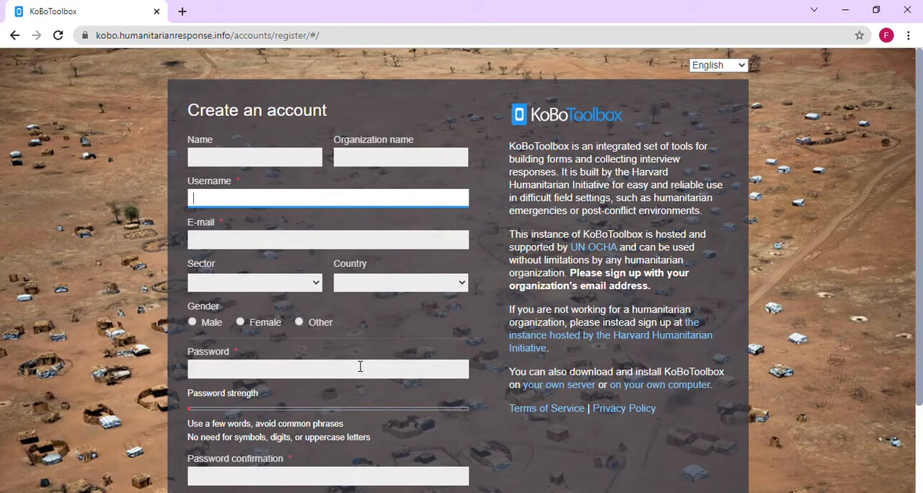
left_click(303, 163)
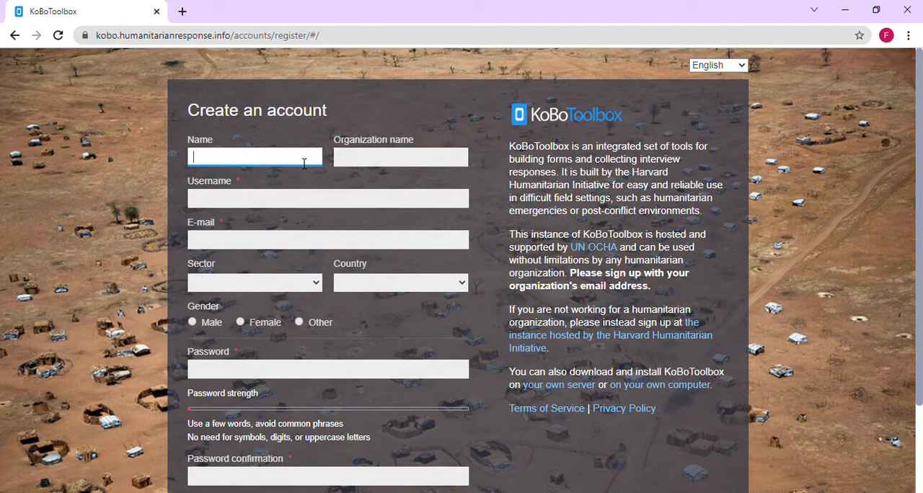
left_click(383, 167)
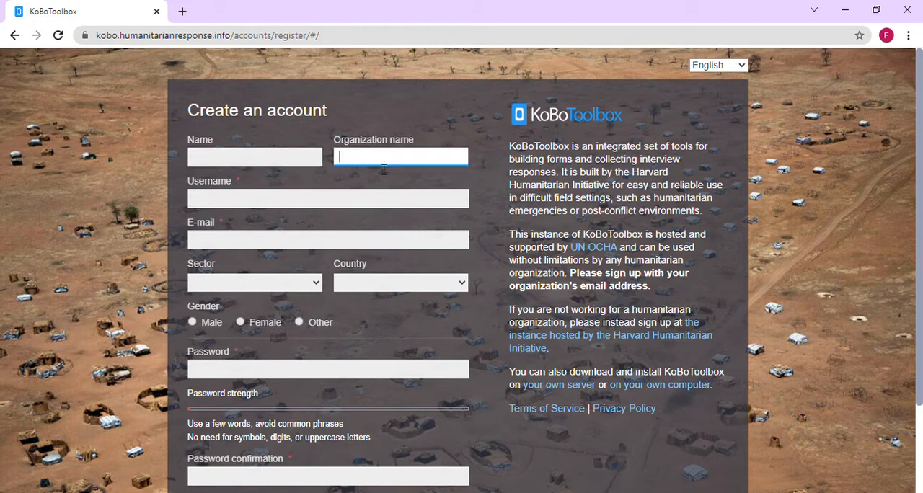
left_click(294, 207)
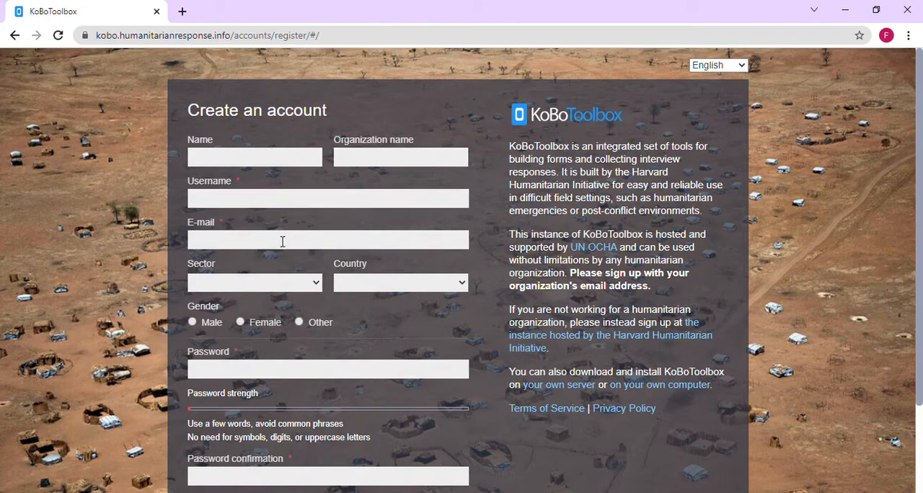
left_click(282, 240)
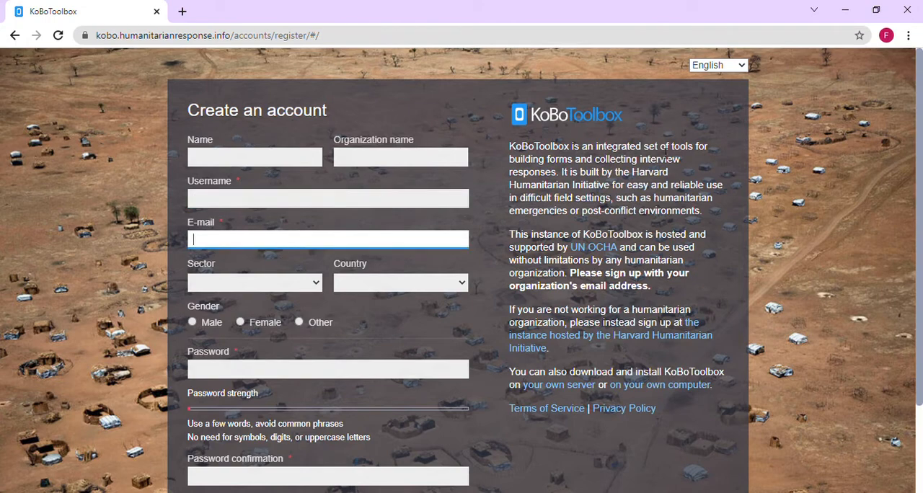
left_click_drag(920, 111, 922, 155)
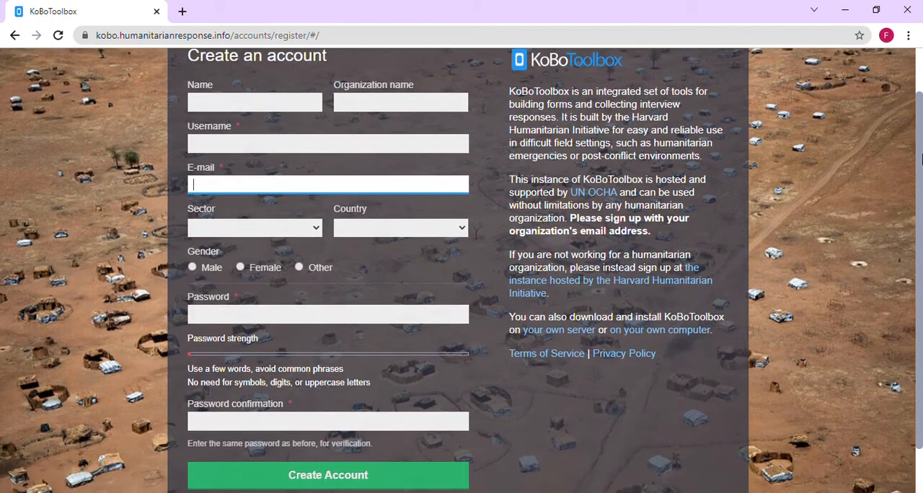
left_click(315, 229)
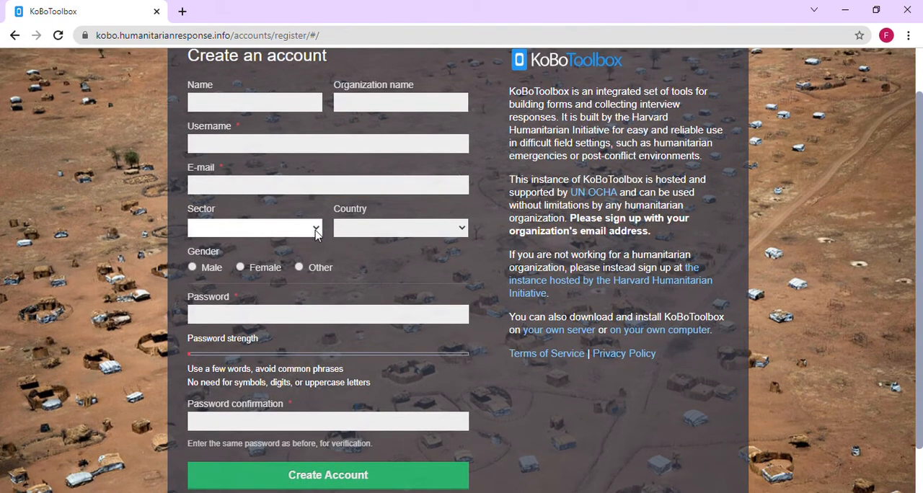
left_click(445, 265)
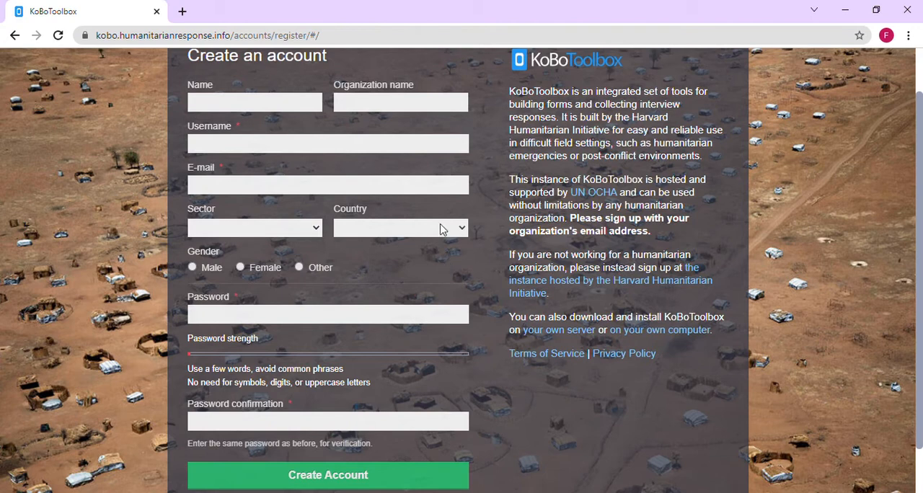
left_click(441, 228)
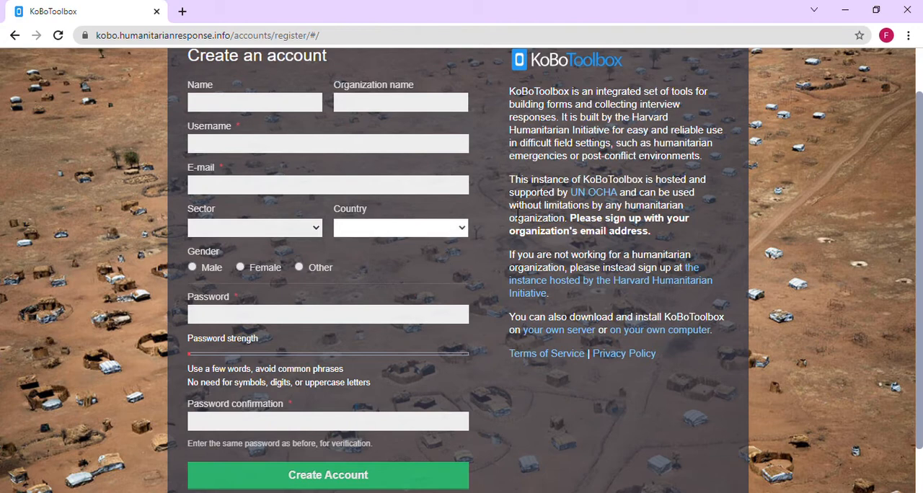
left_click(518, 213)
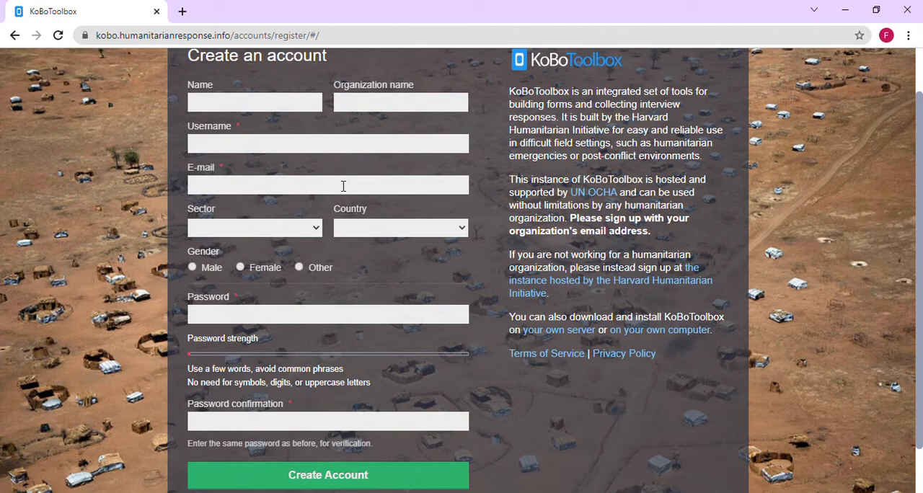
- Return to the sign-up options, log in to the Researchers, Aid Workers & Everyone Else server, and start a new project built from scratch
left_click(14, 41)
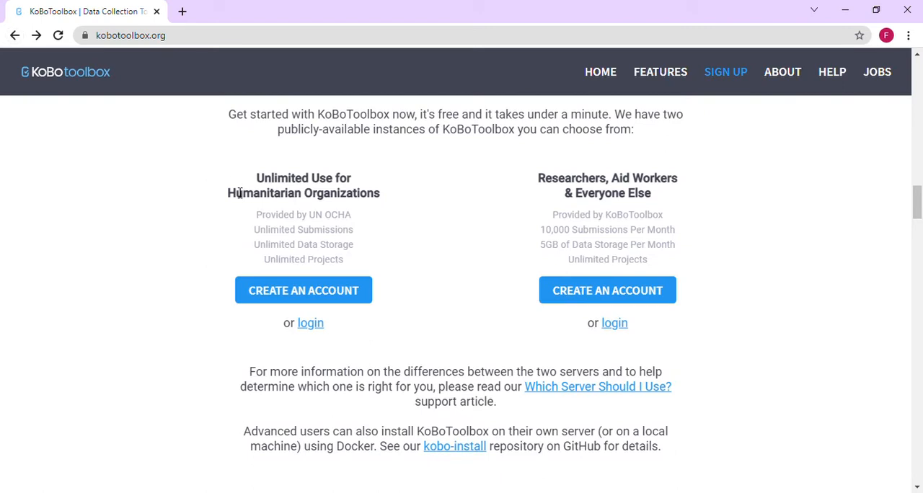
left_click(618, 331)
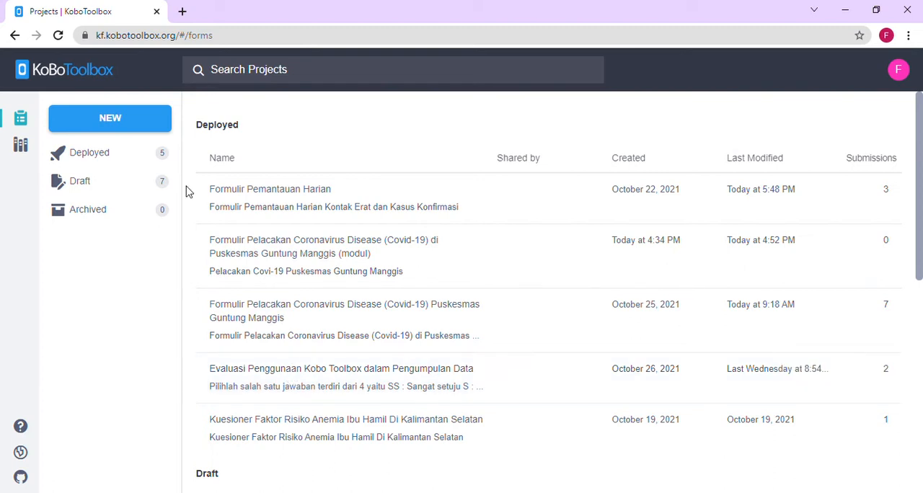
left_click(149, 120)
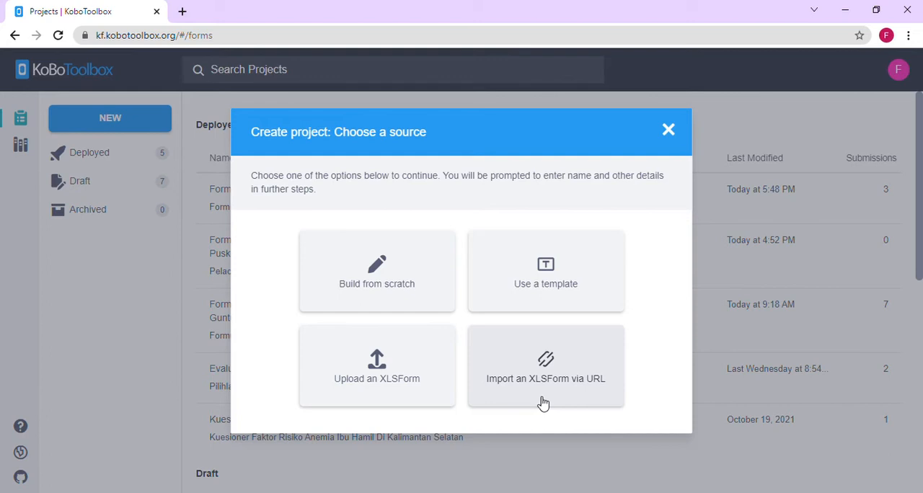
left_click(411, 289)
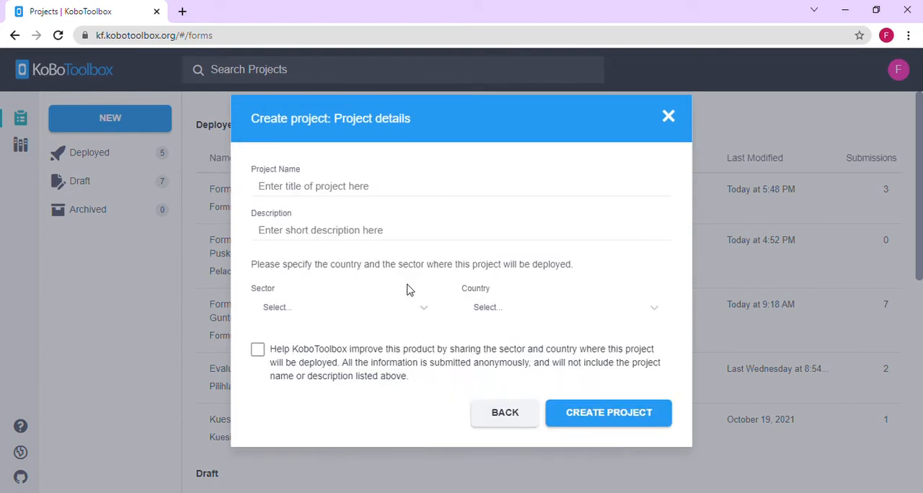
- Name the new project "Form Pelacakan Covid-19"
left_click(394, 188)
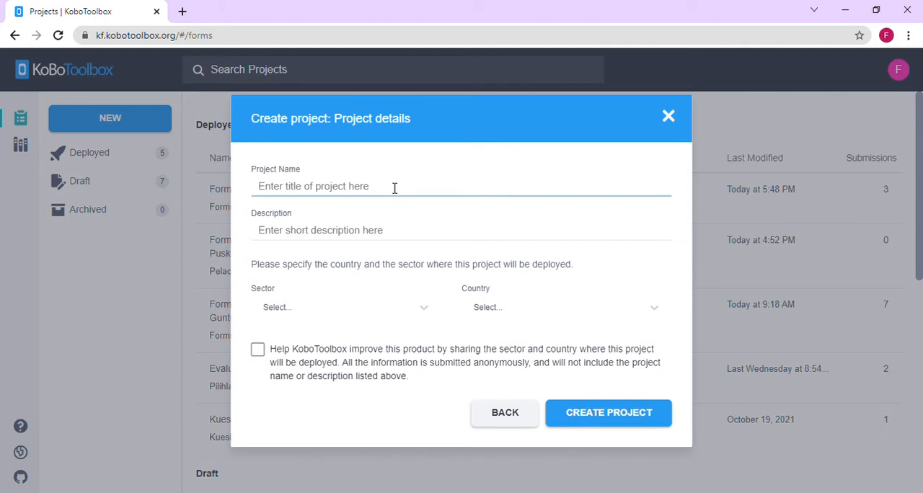
type("For")
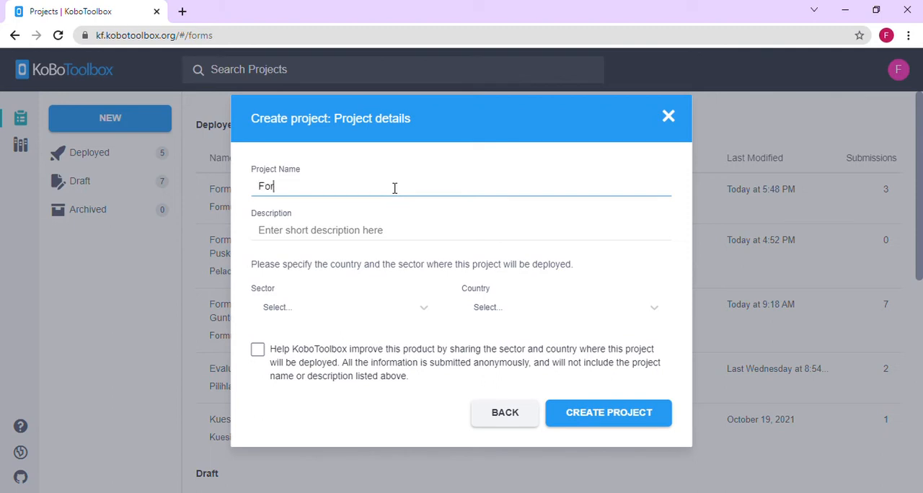
type("m Pelacakan Cov")
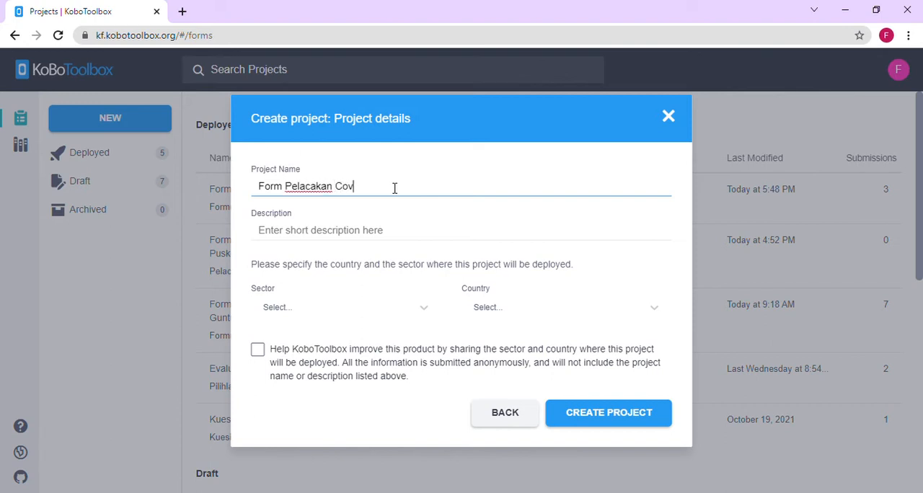
type("id-19")
- Enter "Form Pelacakan Covid-19 Puskesmas Guntung Manggis" as the project's description
left_click(375, 235)
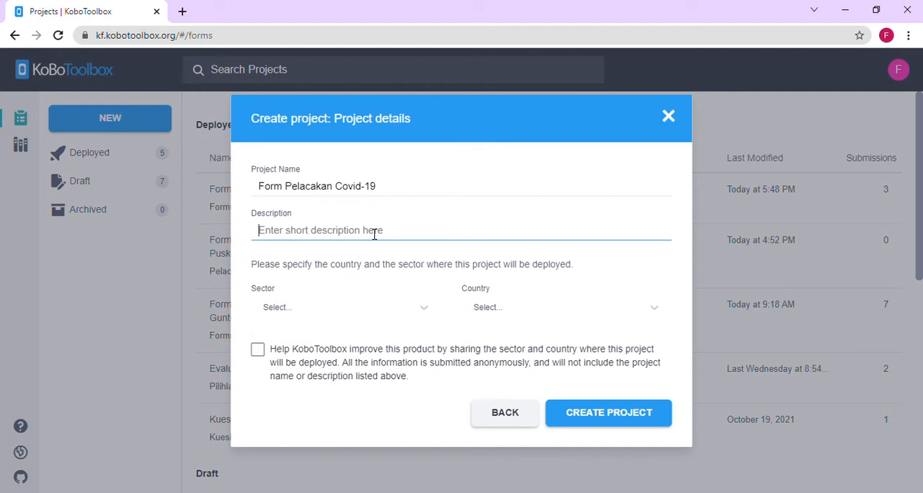
type("For")
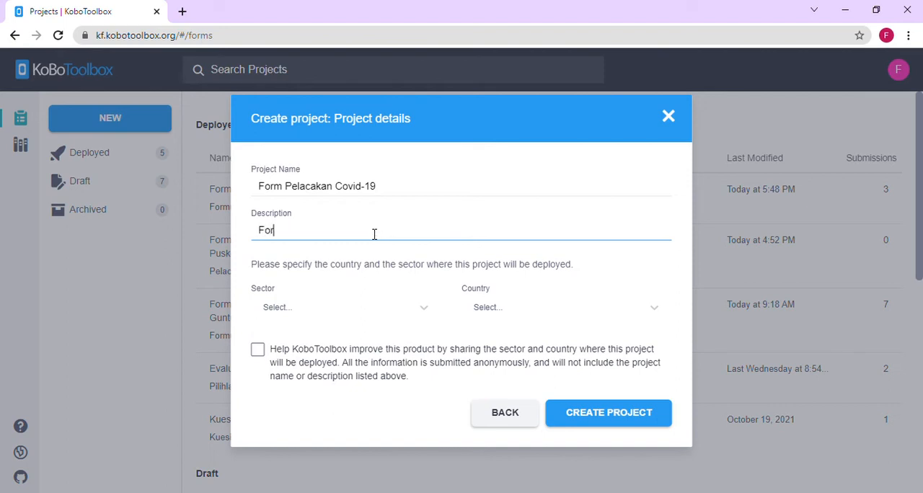
type(" Pelacakan Cov")
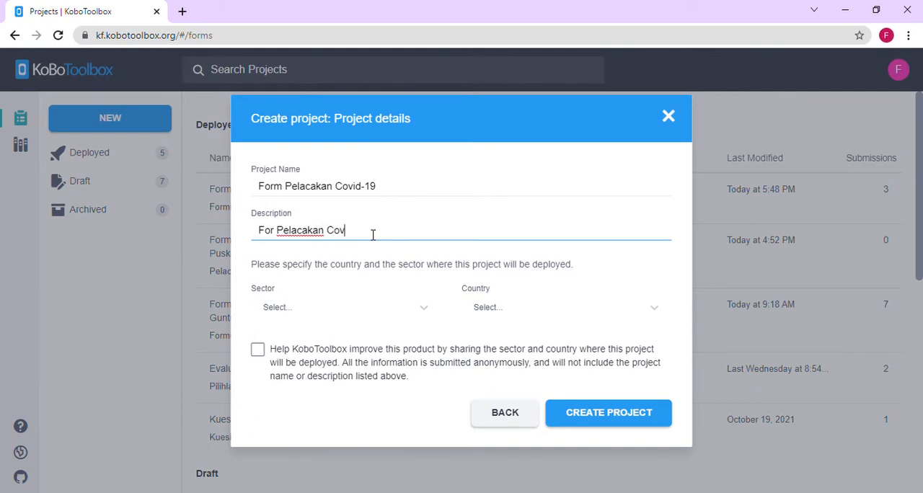
type("id-19 Puskesmas Guntung ")
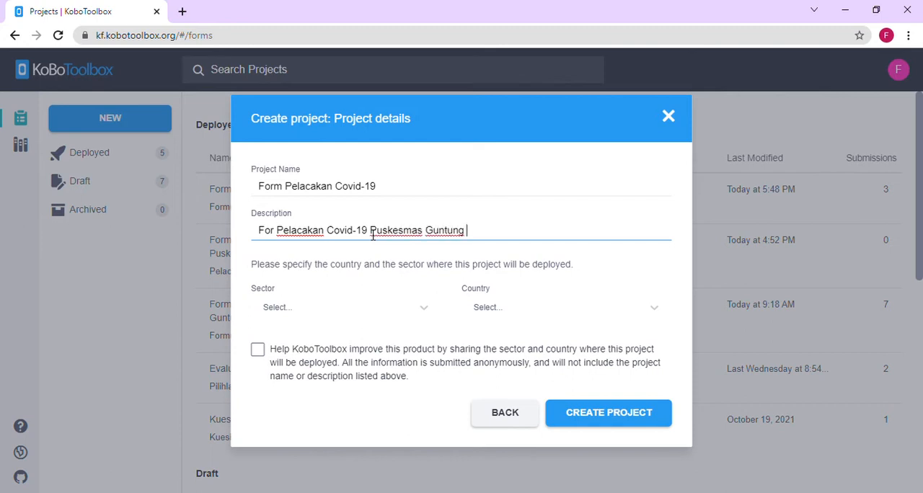
type("Manggis")
left_click(279, 239)
type("m")
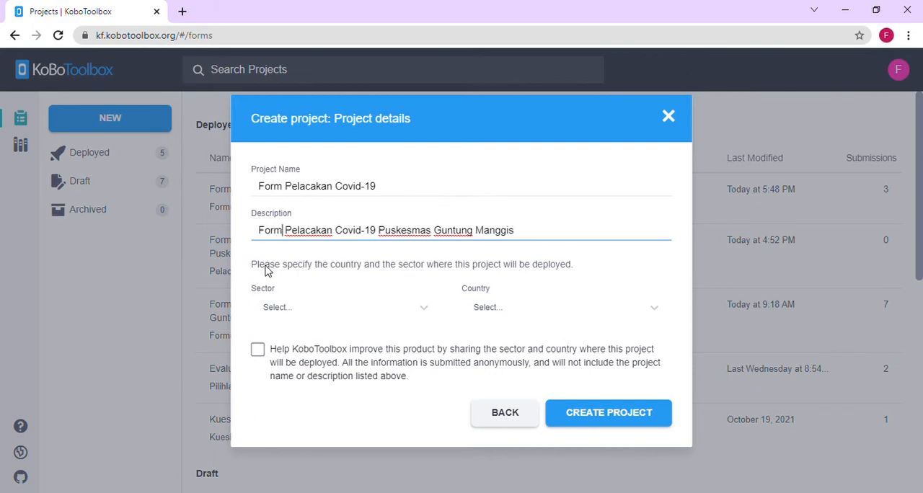
- Set the project's sector to Health Services / Public Health and its country to Indonesia
left_click(282, 310)
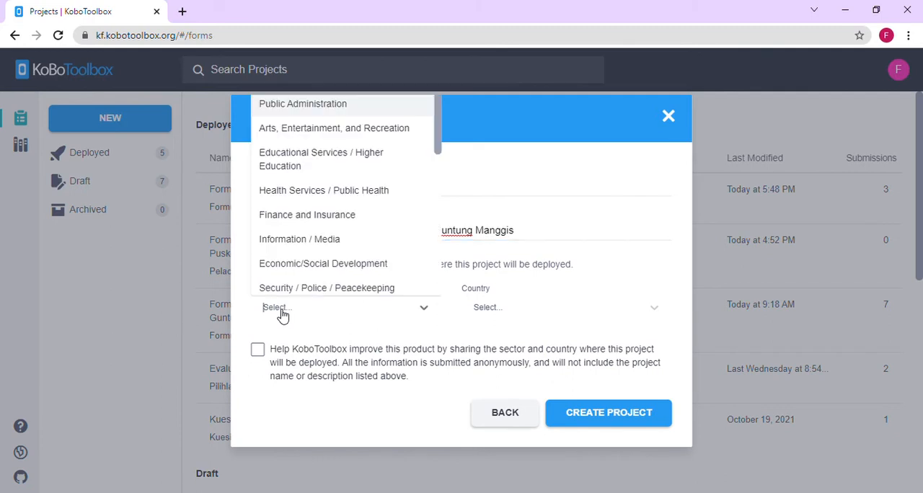
left_click(322, 191)
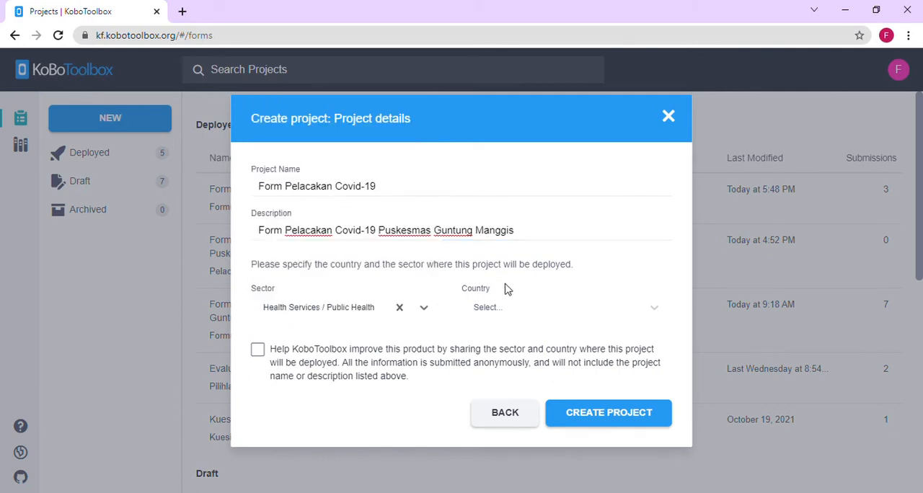
left_click(510, 317)
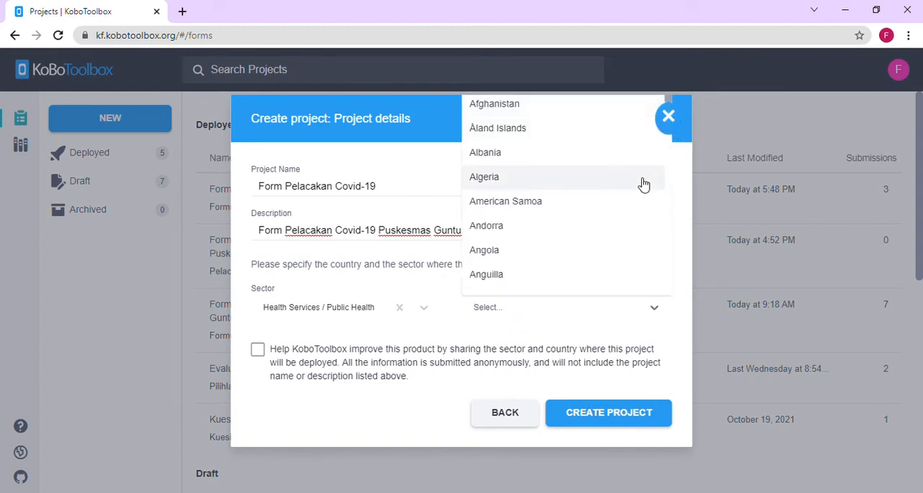
key("Down")
key("Down")
key("Down")
key("Down")
key("Down")
key("Down")
key("Down")
key("Down")
key("Down")
key("Down")
key("Down")
key("Down")
key("Down")
key("Down")
key("Down")
key("Down")
key("Down")
key("Down")
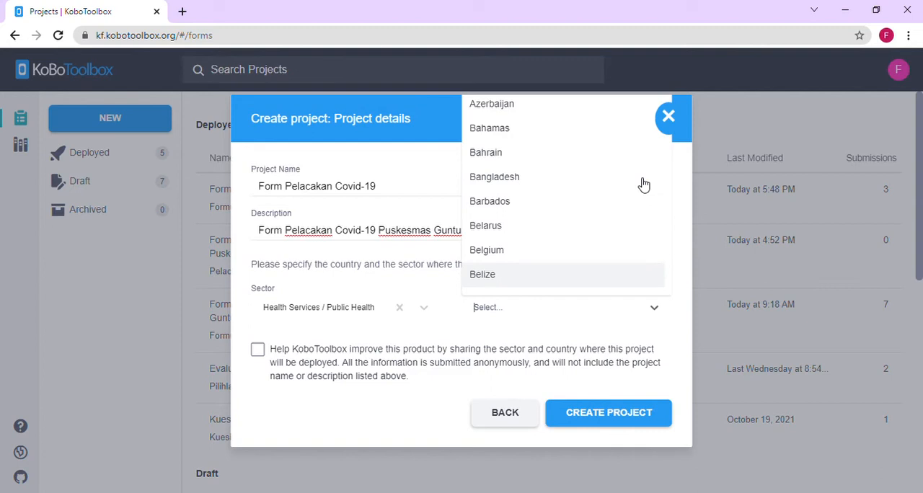
key("Down")
key("Down")
key("Down")
key("Down")
key("Down")
key("Down")
key("Down")
key("Down")
key("Down")
key("Down")
key("Down")
key("Down")
key("Down")
key("Down")
key("Down")
key("Down")
key("Down")
key("Down")
key("Down")
key("Down")
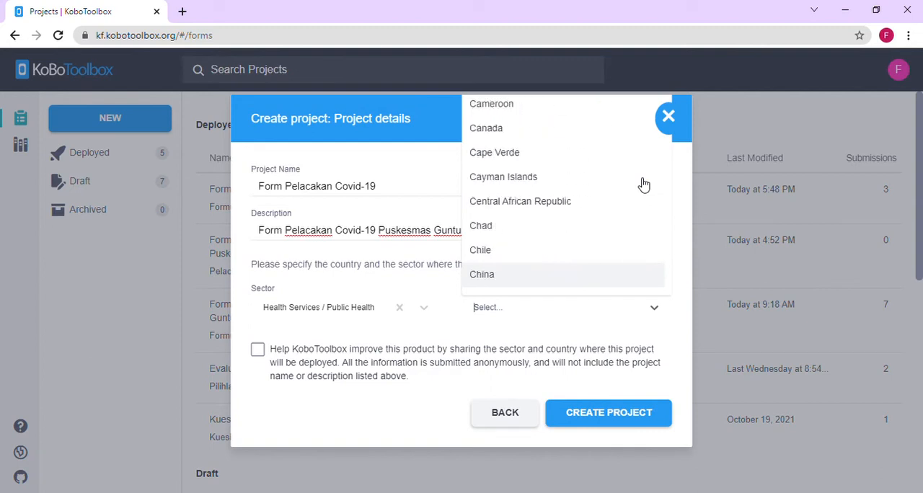
key("Down")
key("Down")
key("Down")
key("Down")
key("Down")
key("Down")
key("Down")
key("Down")
key("Down")
key("Down")
key("Down")
key("Down")
key("Down")
key("Down")
key("Down")
key("Down")
key("Down")
key("Down")
key("Down")
key("Down")
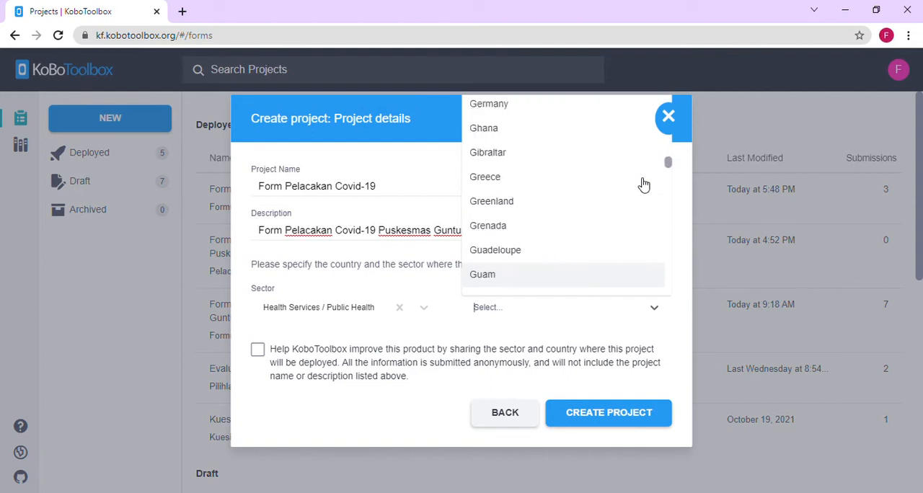
key("Down")
key("Down")
key("Down")
key("Down")
key("Down")
key("Down")
key("Down")
key("Down")
key("Down")
key("Down")
key("Down")
key("Down")
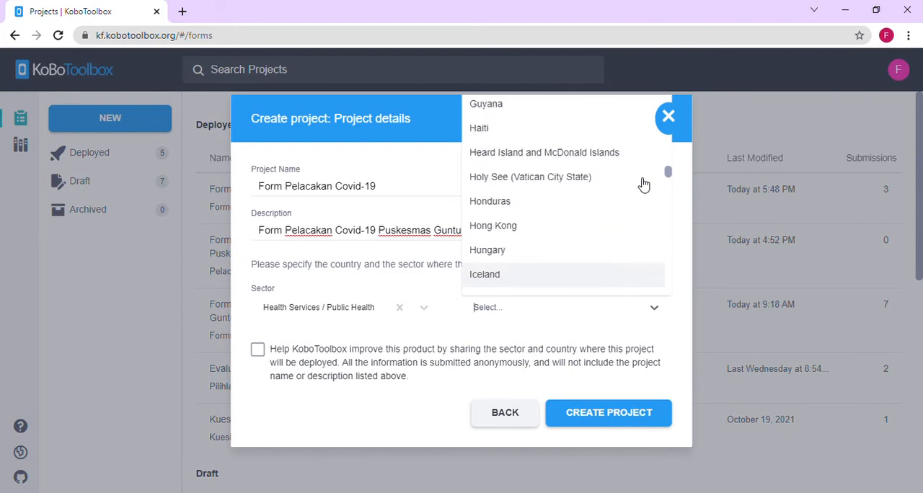
key("Down")
key("Down")
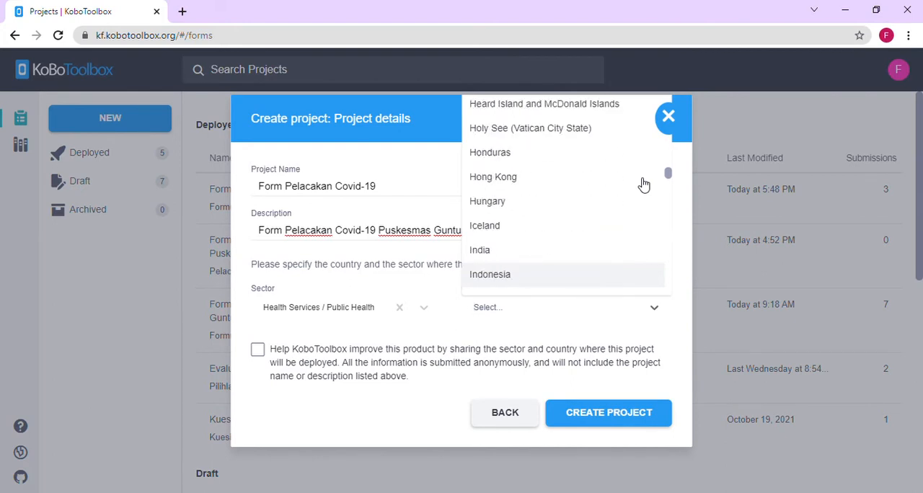
left_click(537, 285)
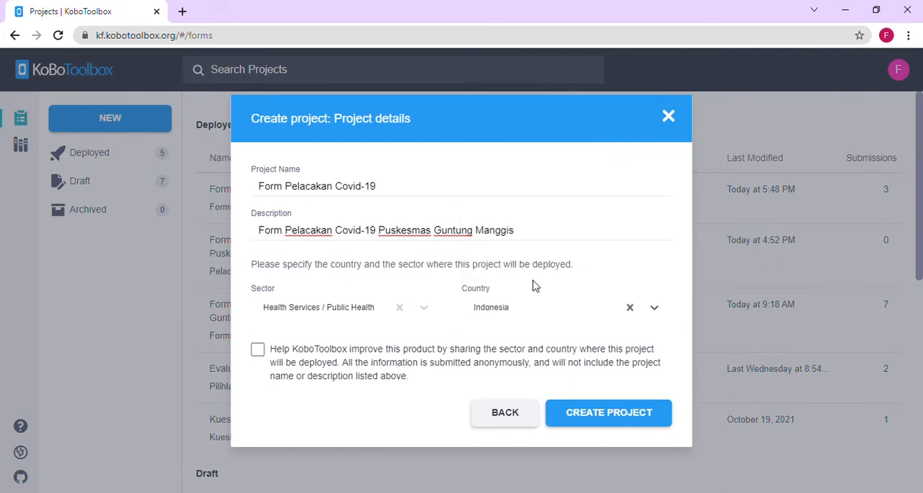
- Agree to share the project's sector and country anonymously and create the project
left_click(258, 350)
left_click(600, 421)
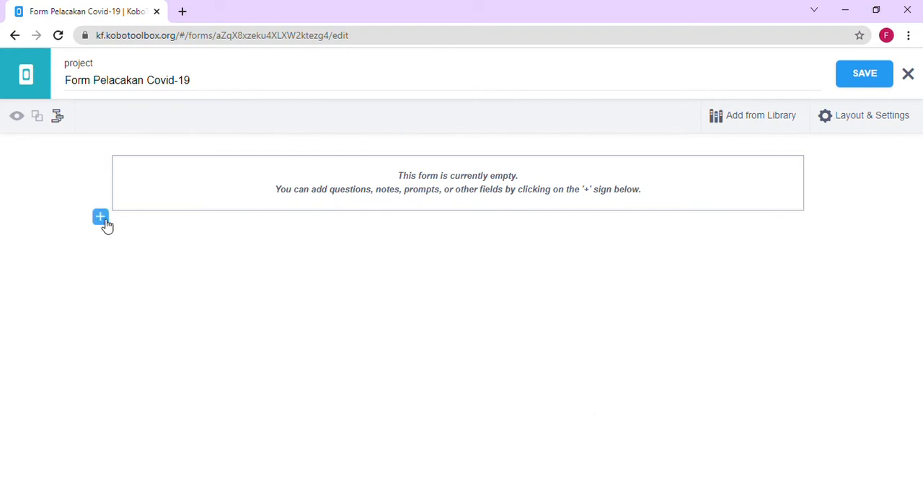
- Add a Text question labelled "Nama" to the empty form
left_click(101, 218)
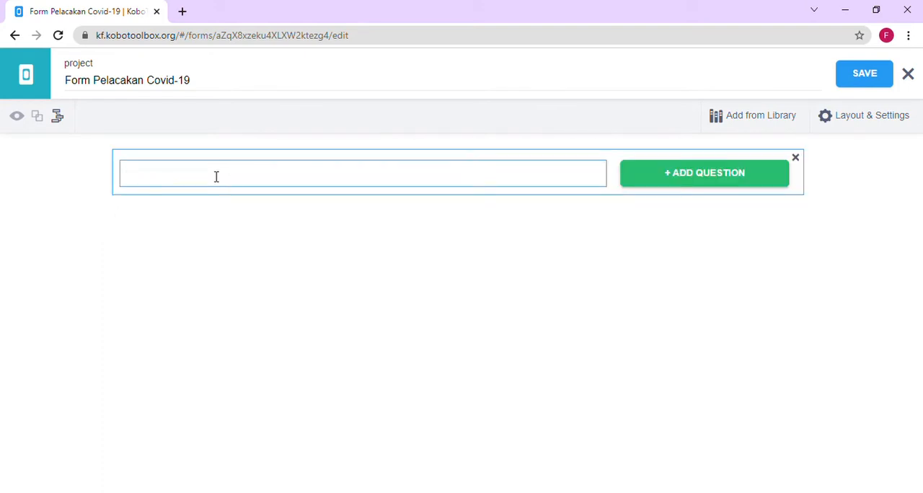
type("Nama")
left_click(670, 186)
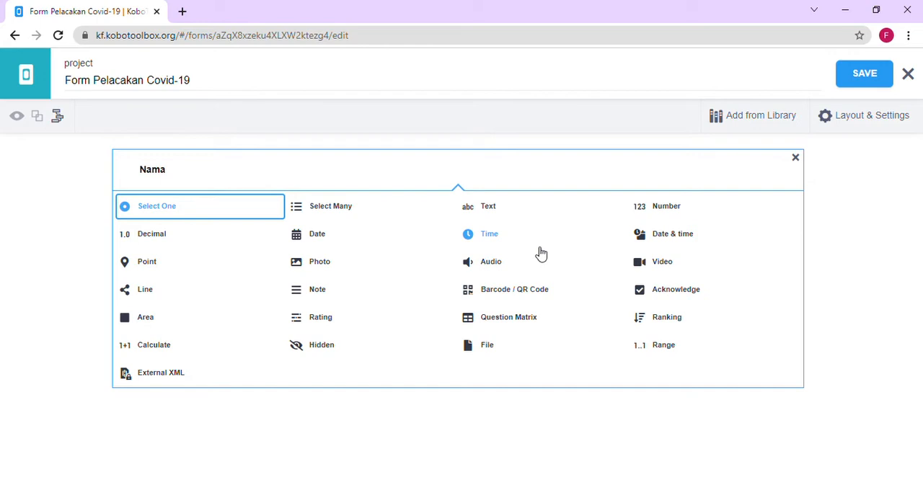
left_click(489, 209)
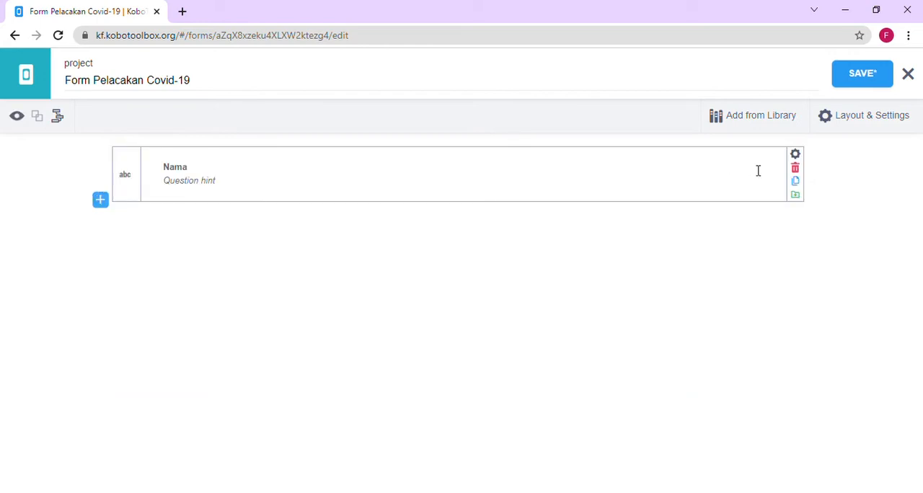
- Make a response to the Nama question mandatory
left_click(796, 155)
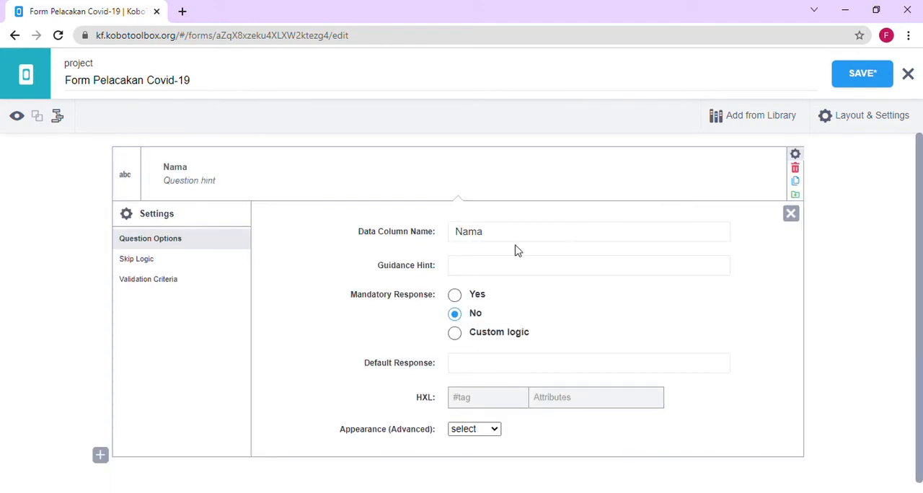
left_click(459, 295)
left_click(793, 220)
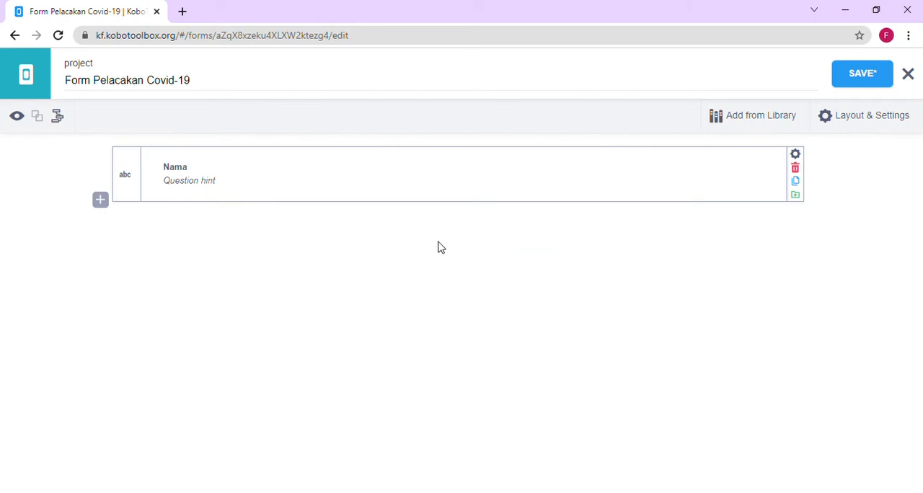
- Add a Number question labelled "NIK" below the Nama question
left_click(100, 202)
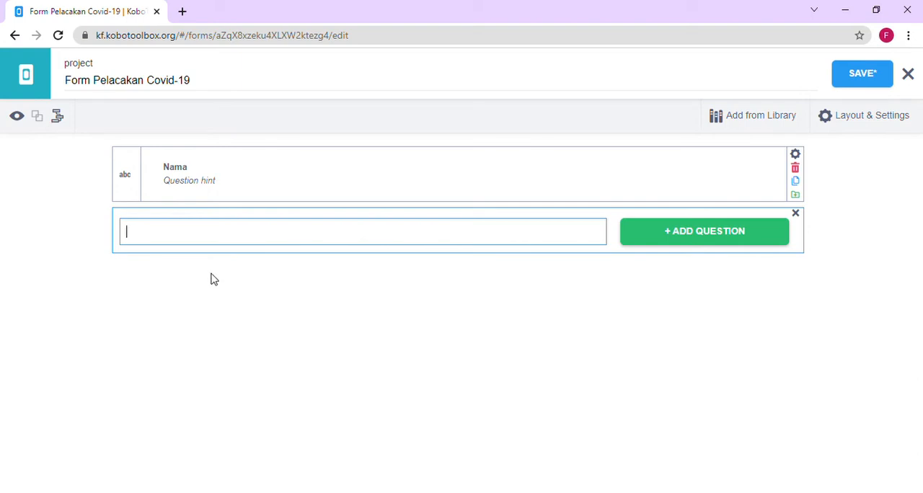
type("NIK")
left_click(659, 243)
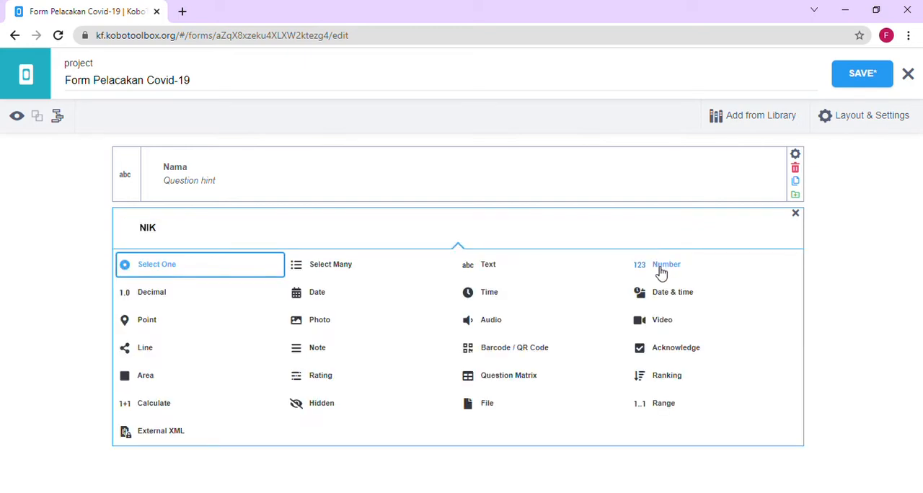
left_click(657, 273)
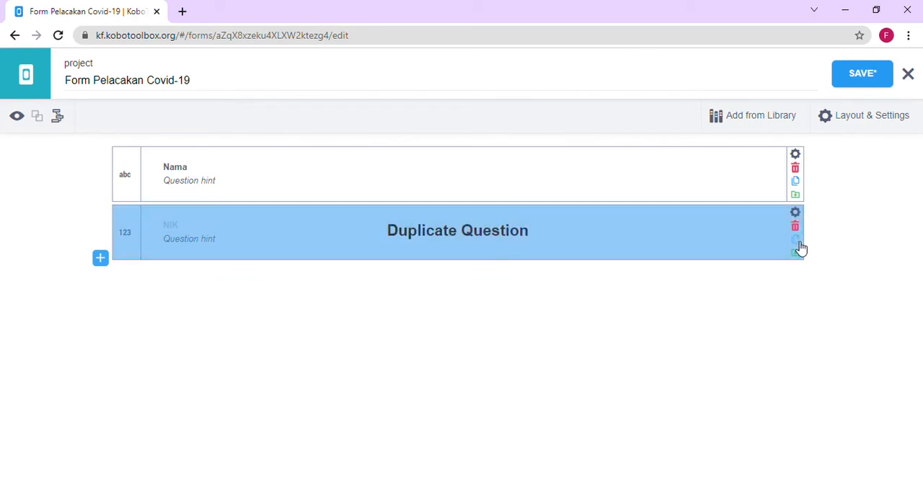
- Duplicate the NIK question and delete the copy
left_click(797, 243)
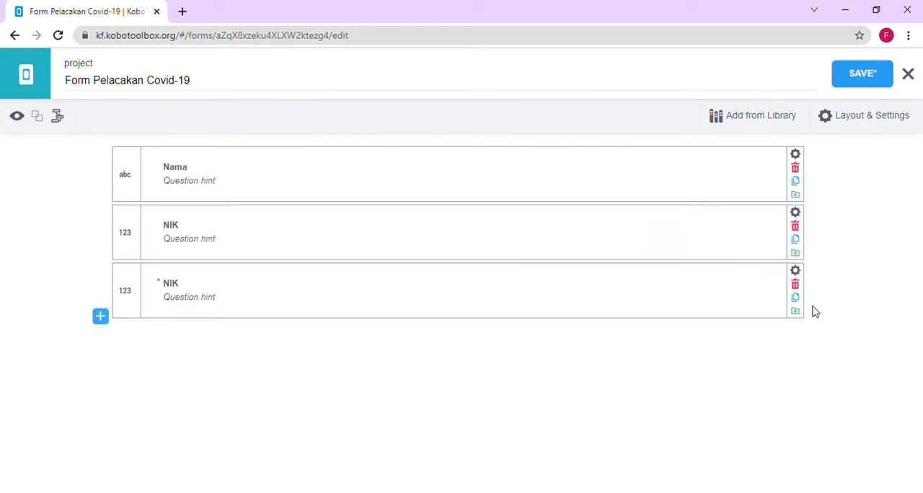
left_click(795, 287)
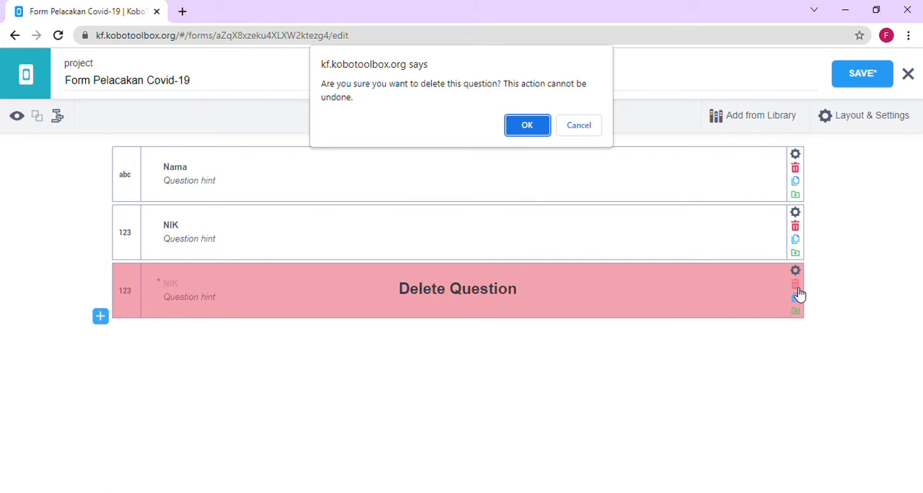
left_click(527, 127)
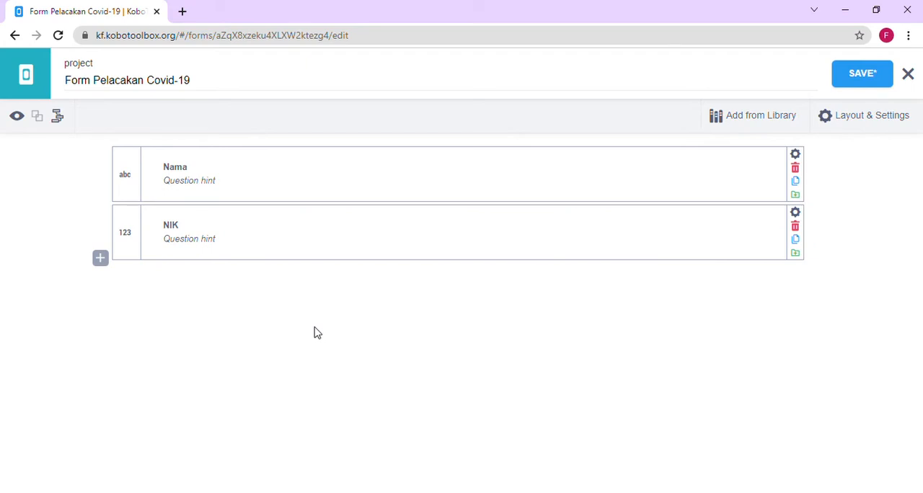
- Add a Text question labelled "Alamat" below the NIK question
left_click(105, 265)
type("A")
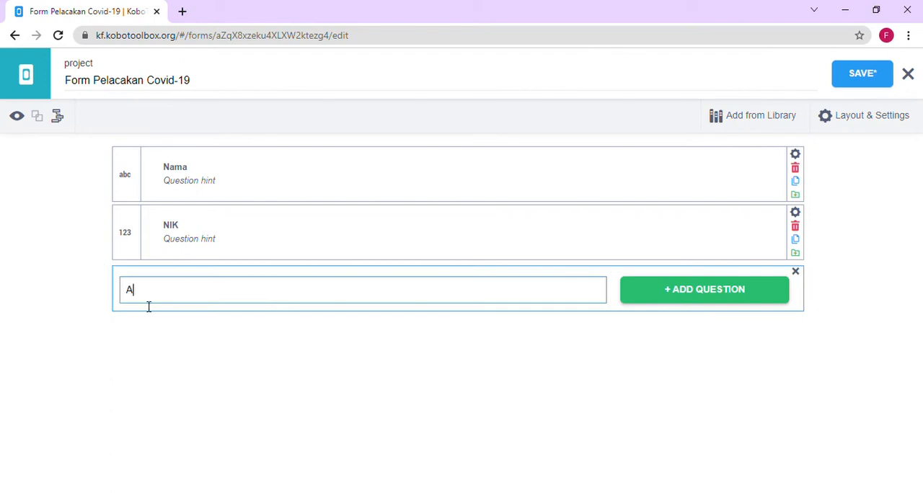
type("lamat")
left_click(681, 290)
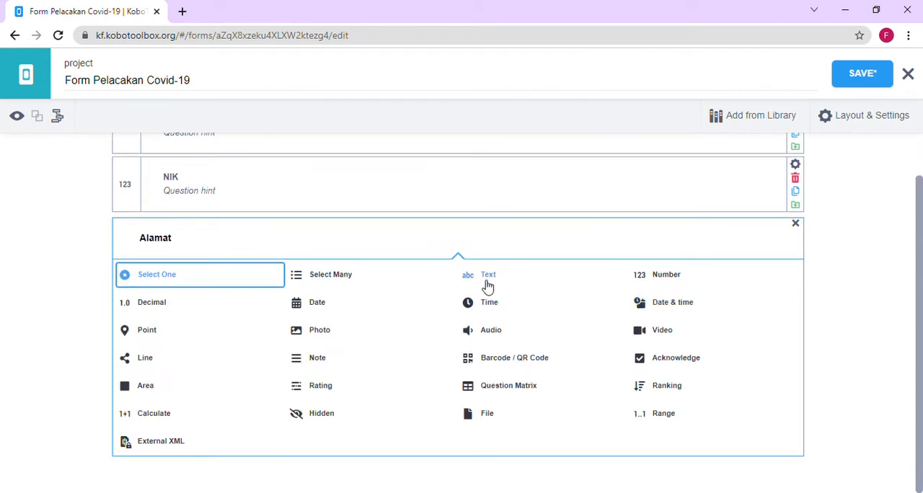
left_click(487, 277)
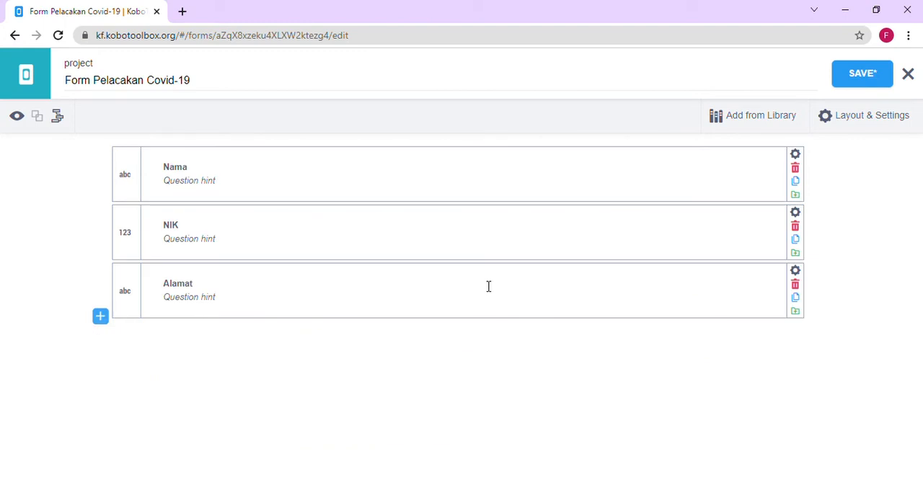
- Add a Select One question labelled "Status" below the Alamat question
left_click(102, 320)
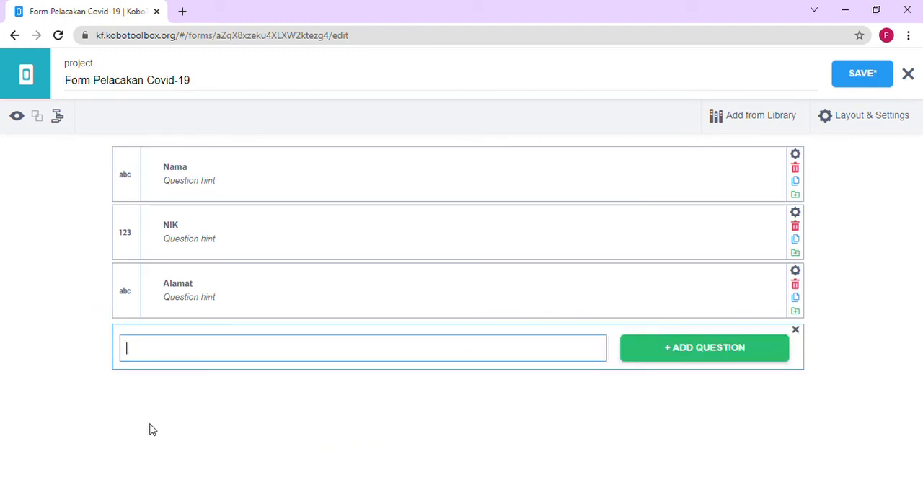
type("Status")
left_click(643, 361)
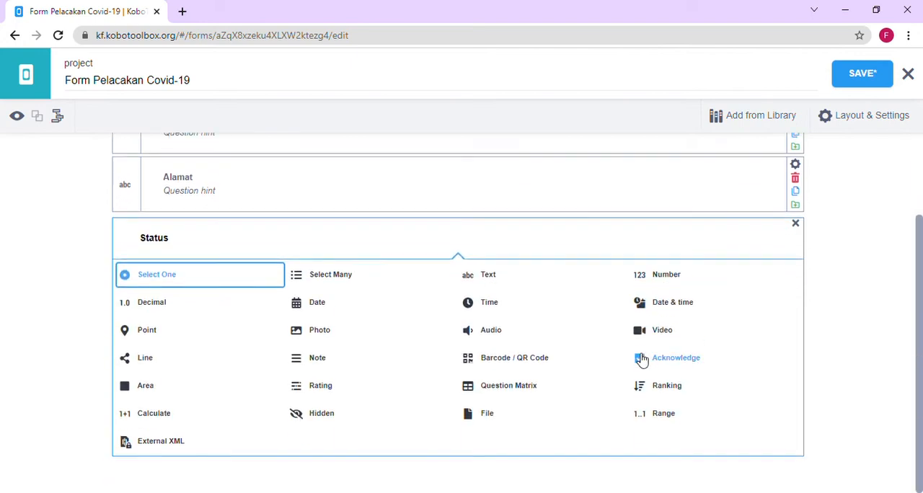
left_click(198, 279)
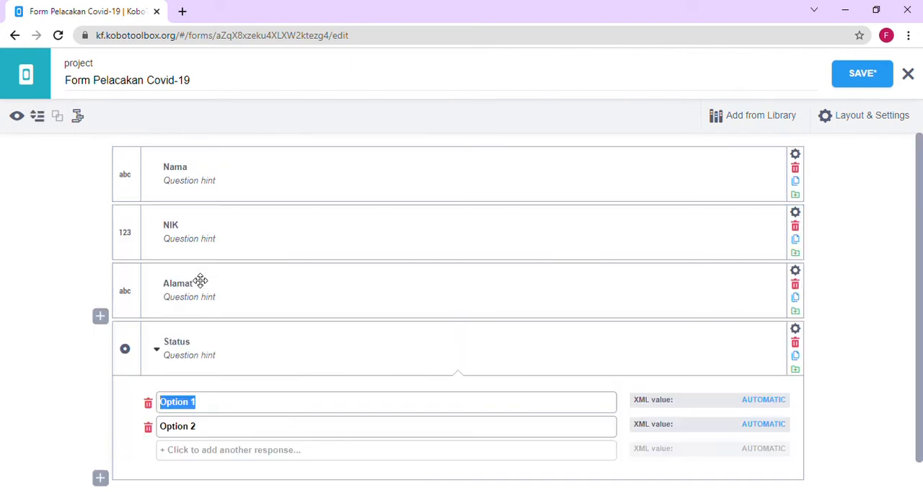
- Enter "Kasus Konfirmasi", "Probable" and "Kontak erat" as the Status question's three response options
type("Kau")
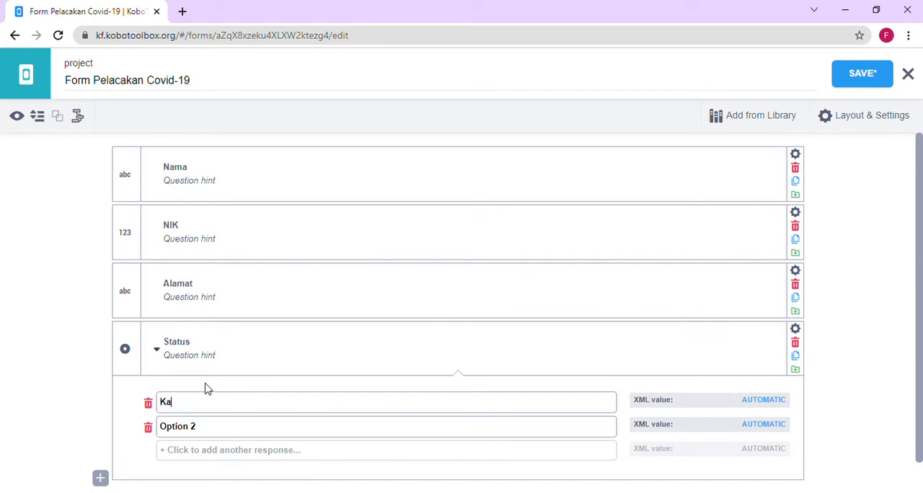
key("BackSpace")
type("sus Konfirmasi")
left_click(213, 436)
key("BackSpace")
key("BackSpace")
key("BackSpace")
key("BackSpace")
key("BackSpace")
key("BackSpace")
key("BackSpace")
key("BackSpace")
type("Probable")
left_click(207, 449)
type("K")
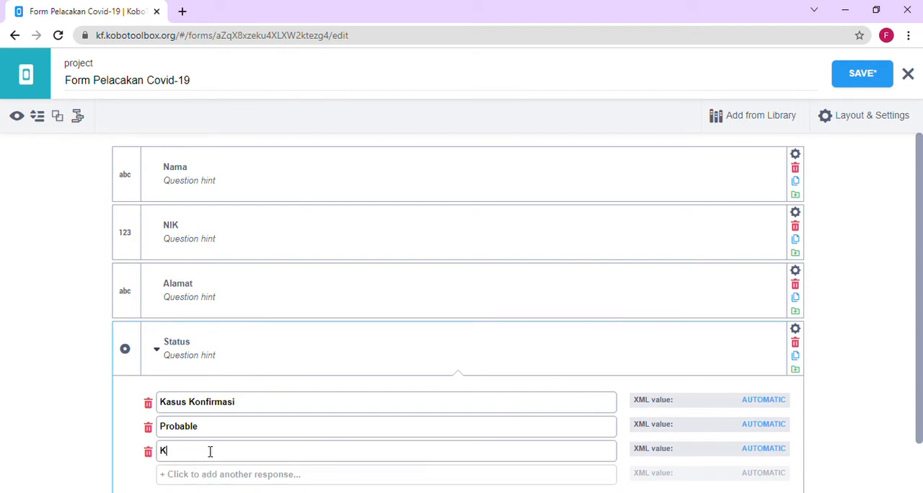
type("ontak erat")
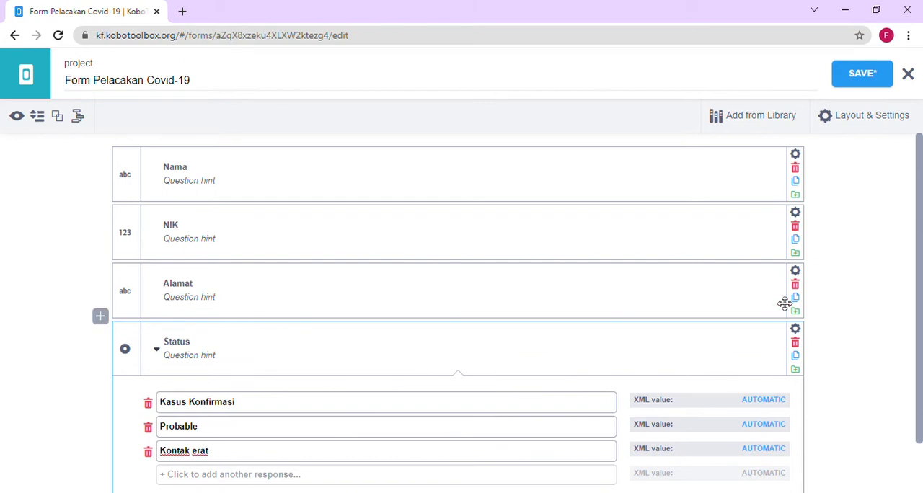
- Make a response to the Status question mandatory
left_click(795, 329)
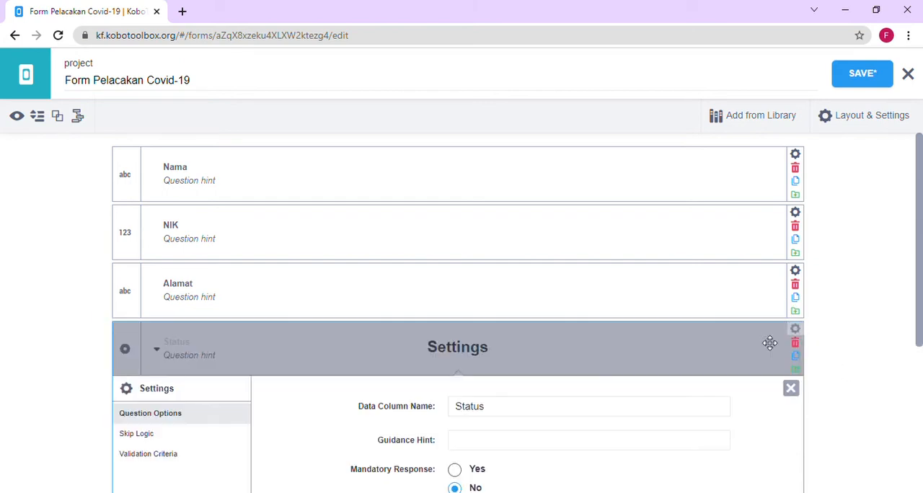
left_click(456, 471)
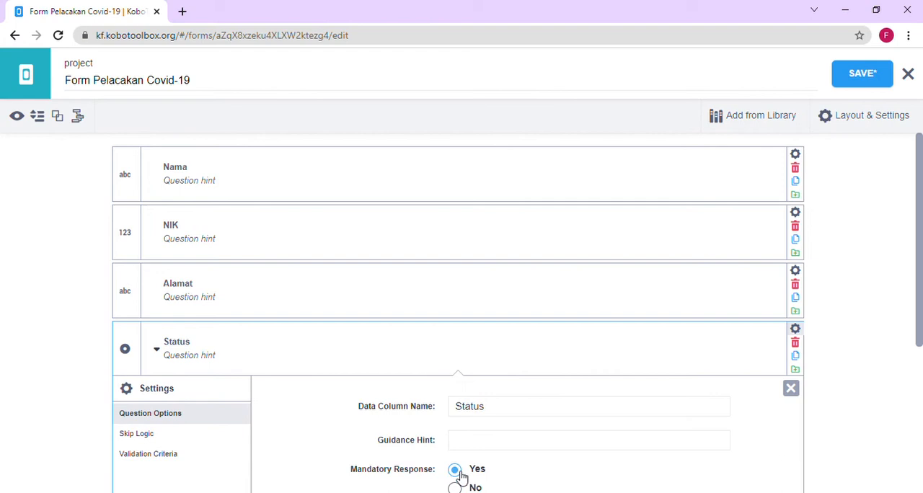
left_click(790, 389)
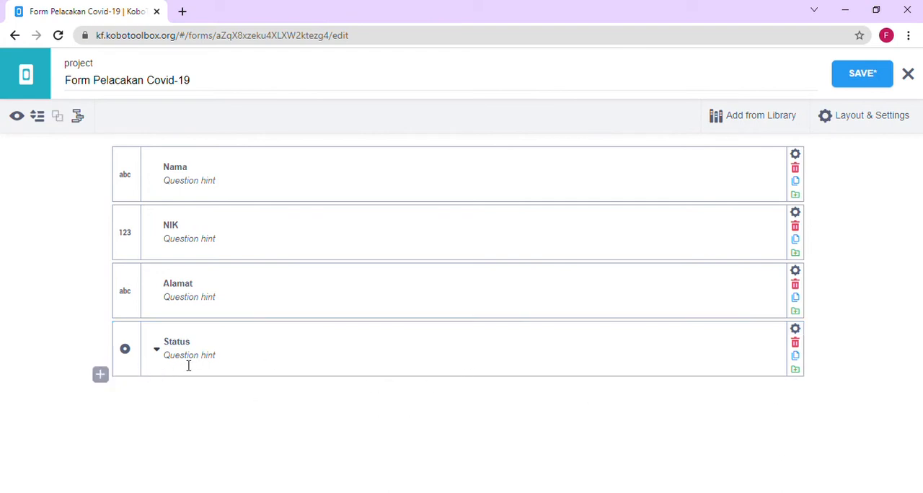
- Set the Nama question's hint to "Isilah nama lengkap anda"
left_click(228, 187)
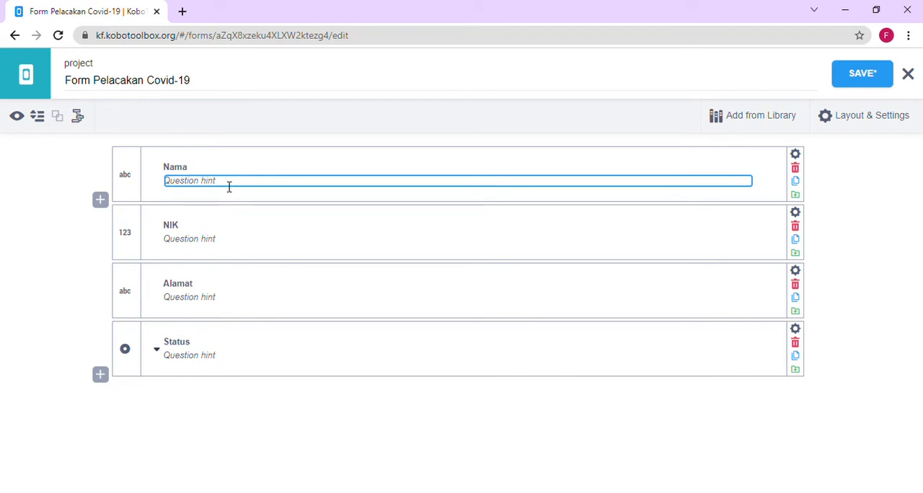
type("silah nama lengkap anda")
- Review the Status question's settings and expand its list of response options
left_click(796, 332)
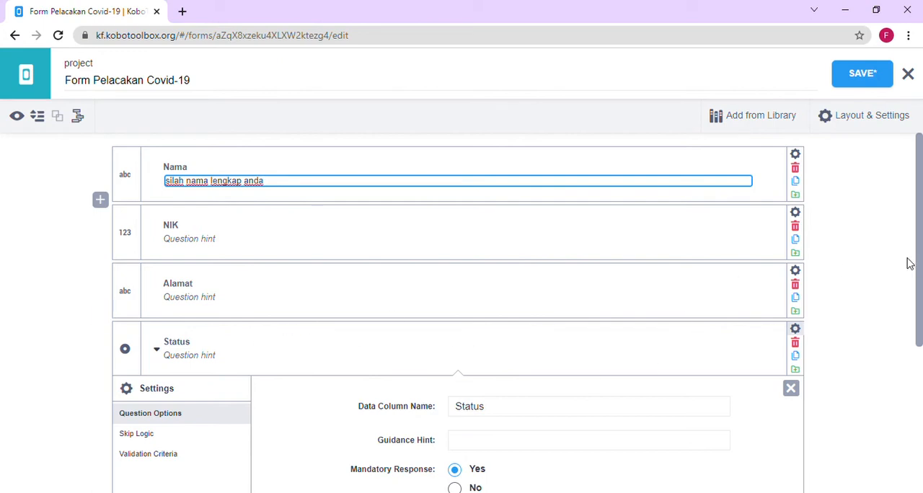
left_click_drag(921, 279, 920, 319)
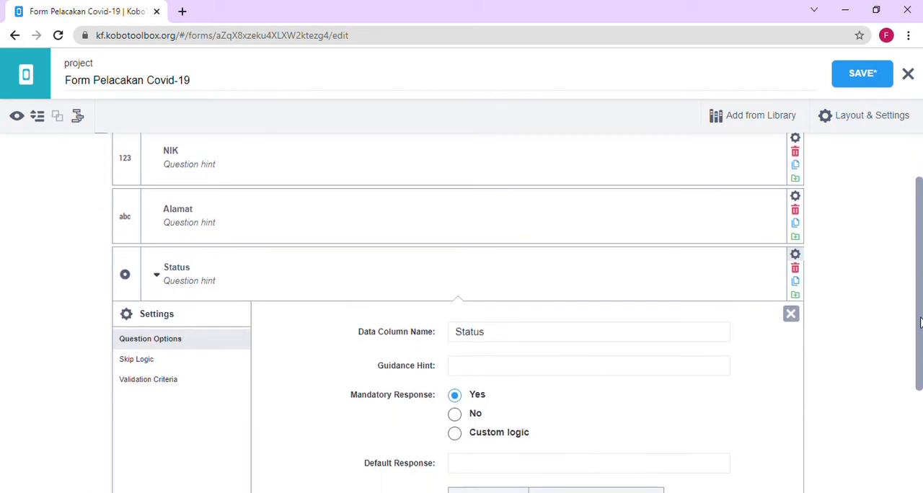
left_click(791, 309)
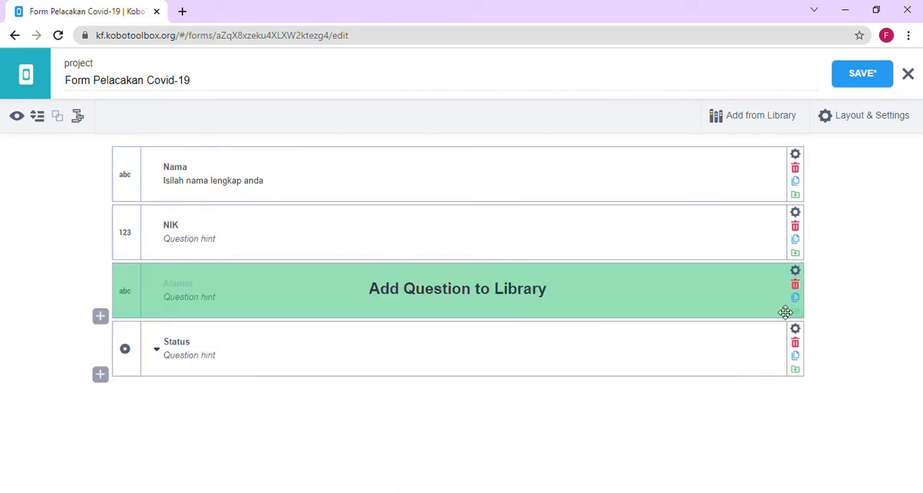
left_click(156, 352)
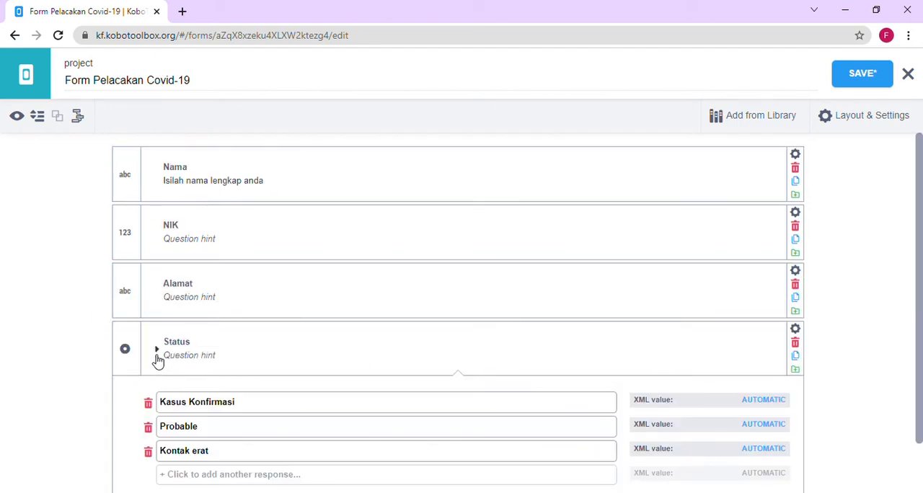
left_click(215, 359)
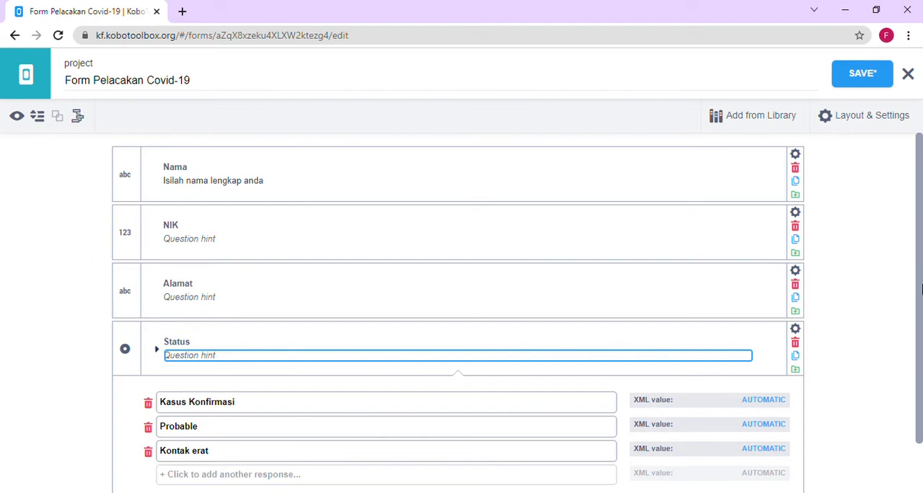
left_click_drag(921, 291, 921, 347)
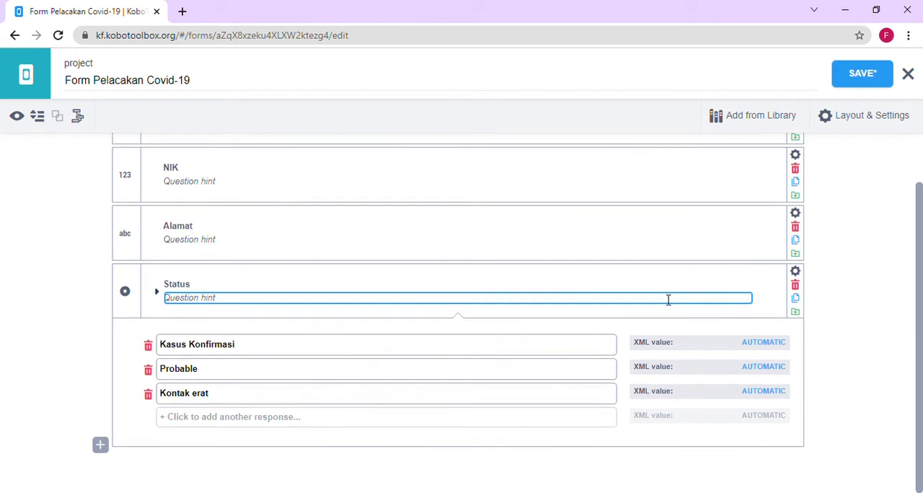
left_click(269, 467)
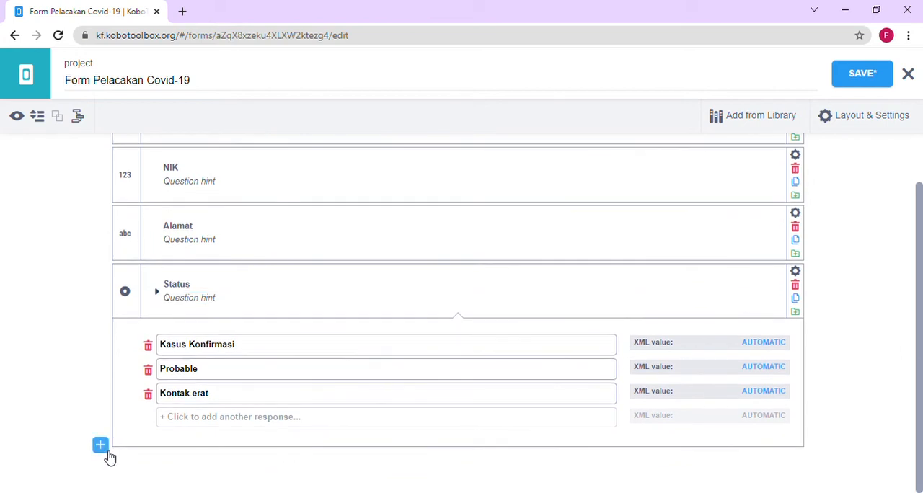
- Add a Text question labelled "Alamat Lengkap" below the Status question
left_click(105, 449)
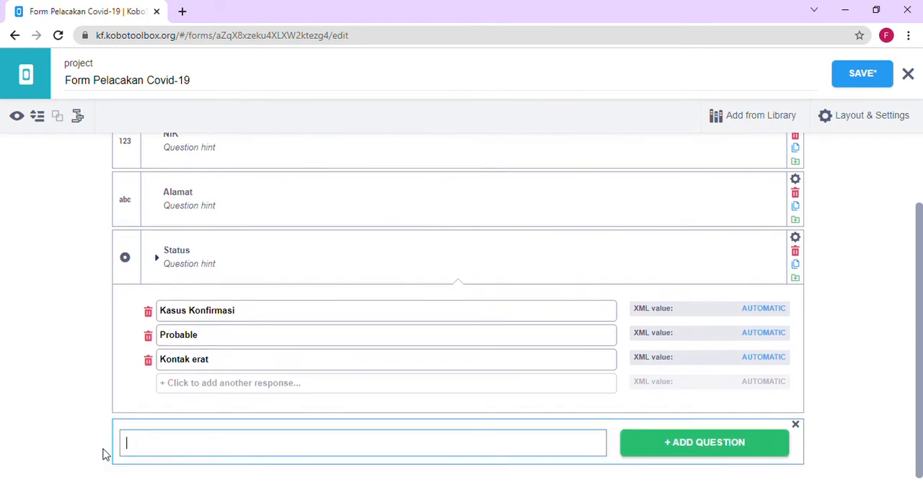
type("Alamat Lengkap")
left_click(647, 442)
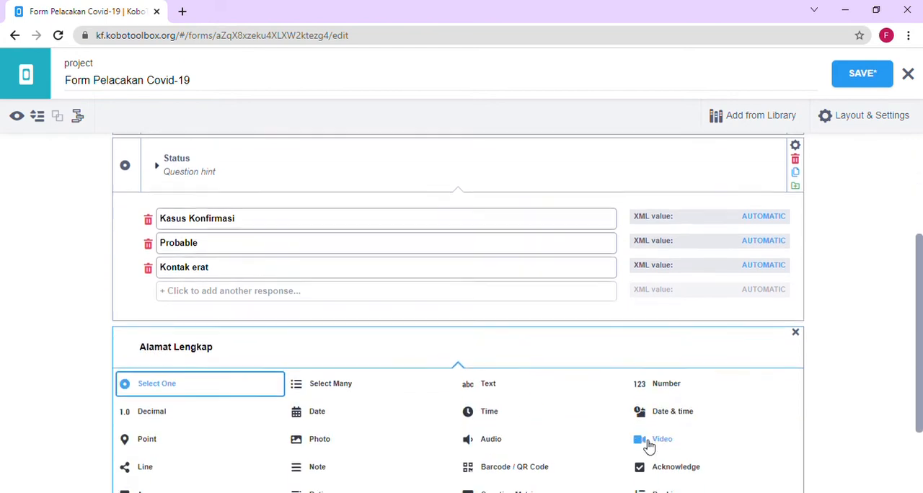
left_click(496, 331)
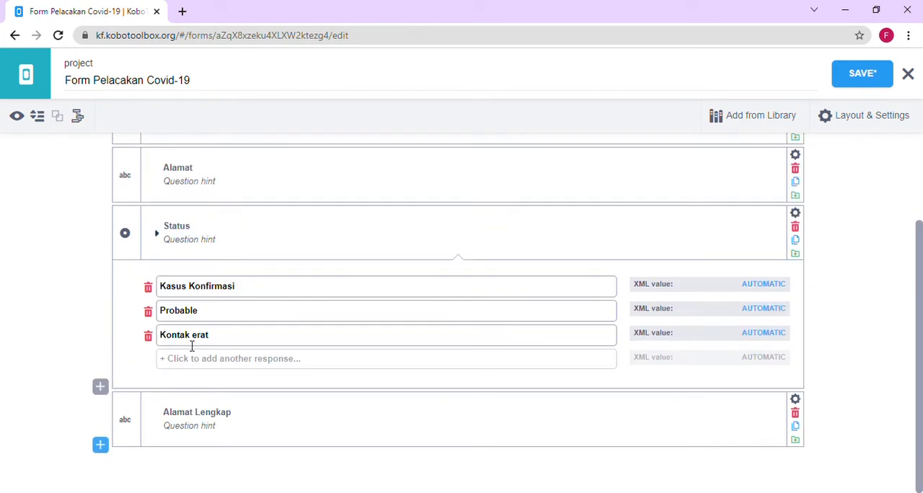
- Add a Point question labelled "Titik lokasi" below the Alamat Lengkap question
left_click(105, 450)
type("T")
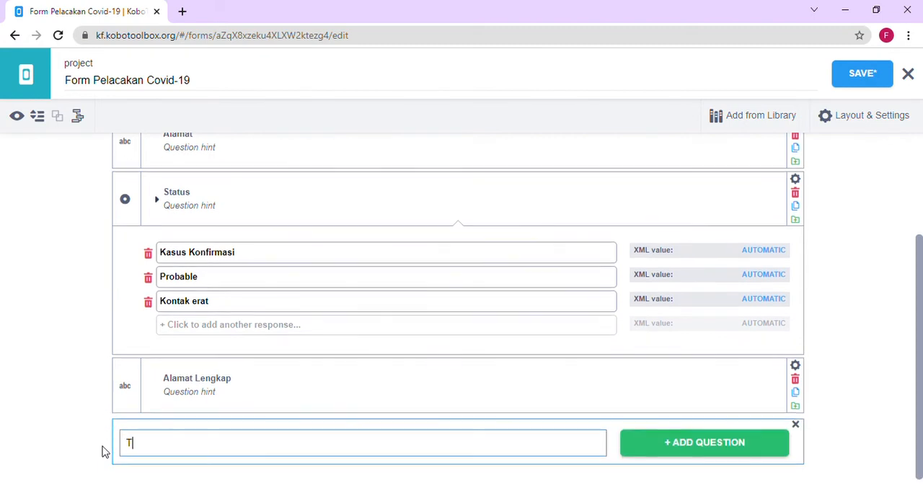
type("itlk")
type("lokasi")
left_click(681, 443)
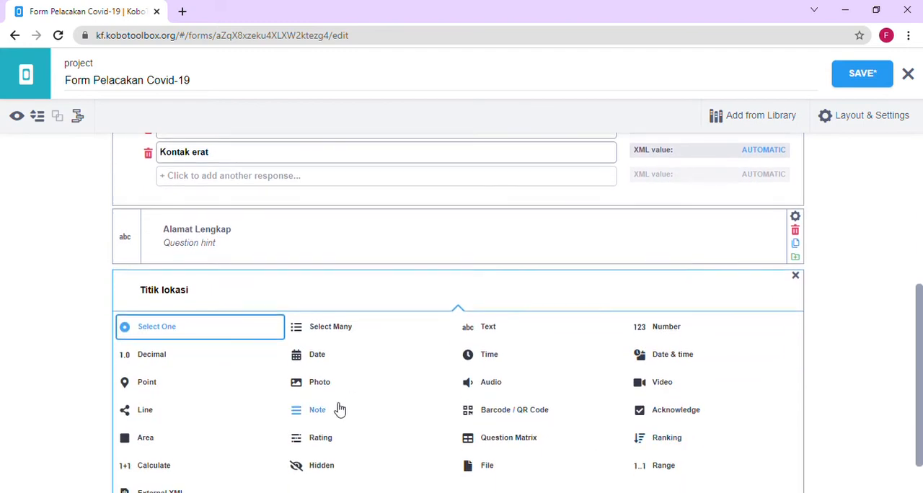
left_click(174, 390)
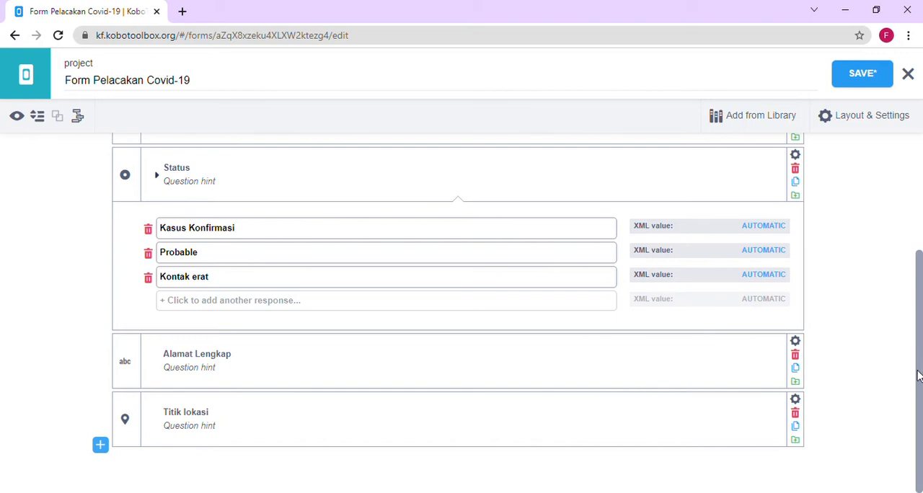
- Add a Select One question labelled "Apakah anda pernah kontak dengan kasus konfirmasi Covid-19" below Titik lokasi
left_click(100, 445)
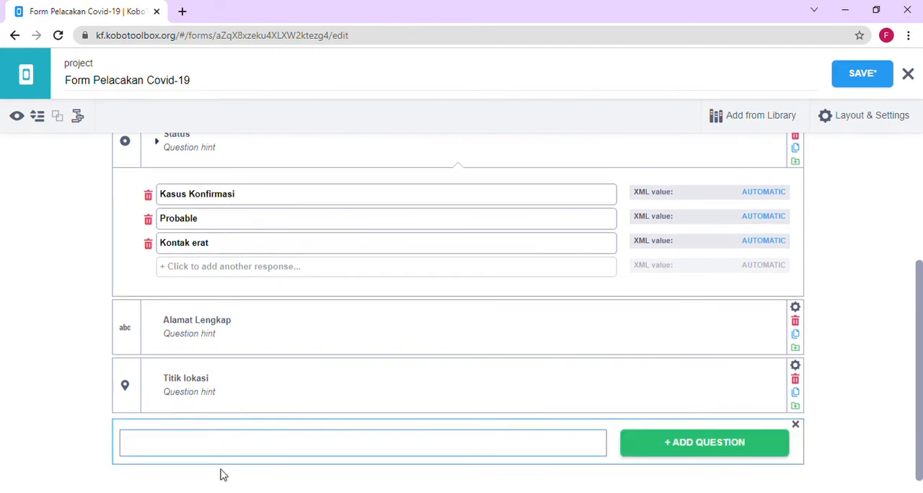
type("Apakan")
key("BackSpace")
type("h anda pe")
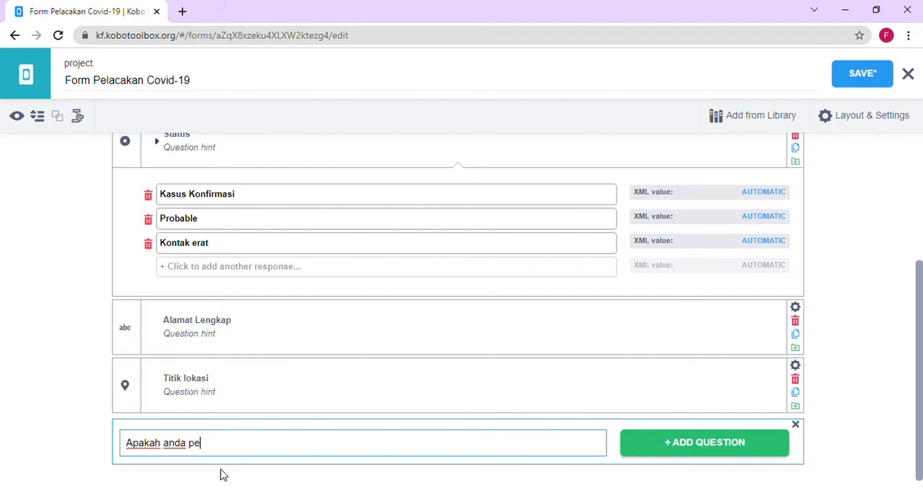
type("rnah kontak deng")
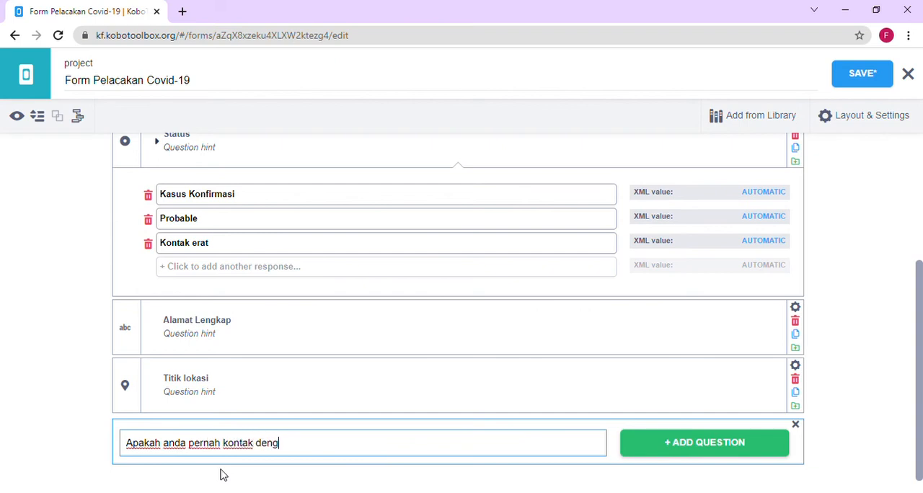
type("an kasus ko")
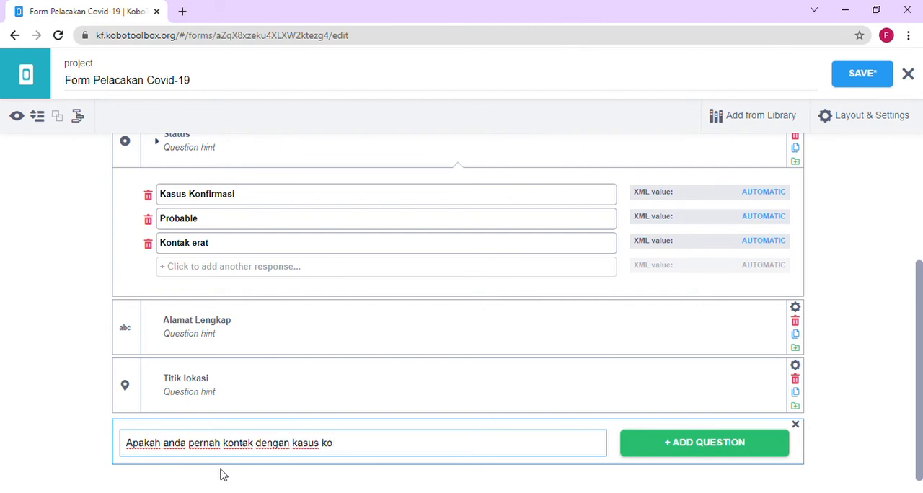
type("nfirmasi Co")
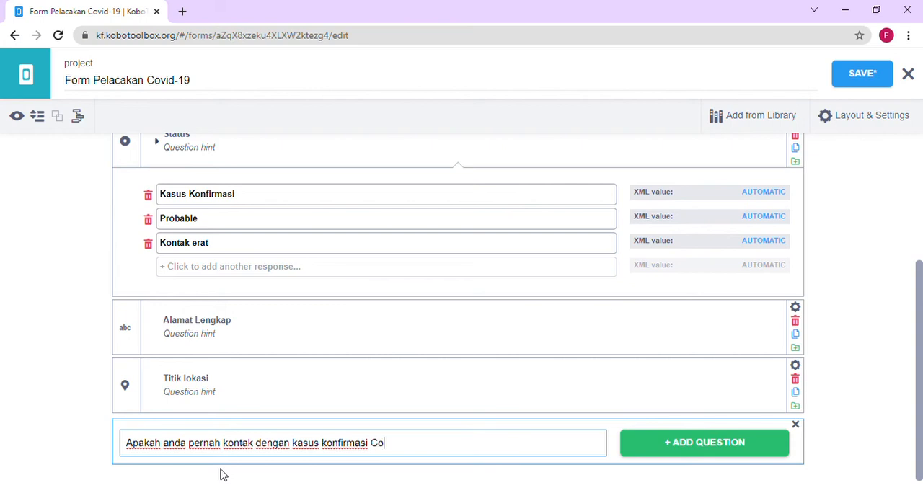
type("vid-19")
left_click(666, 451)
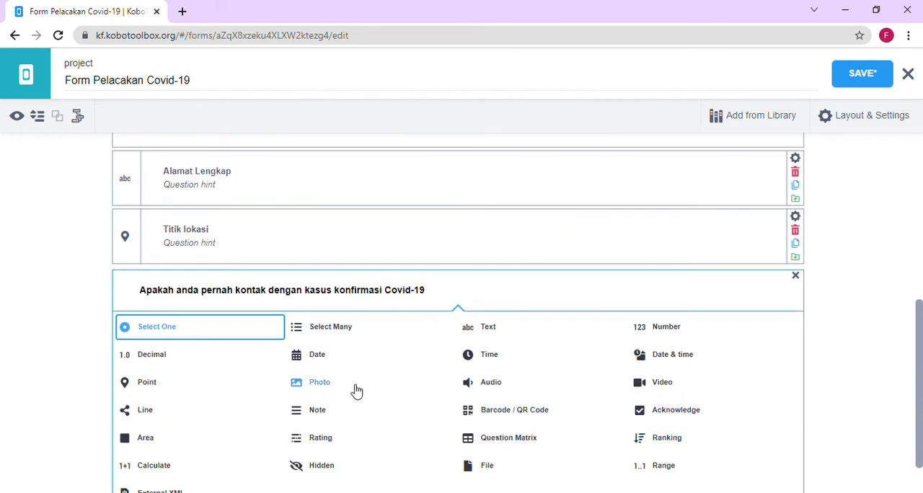
left_click(209, 335)
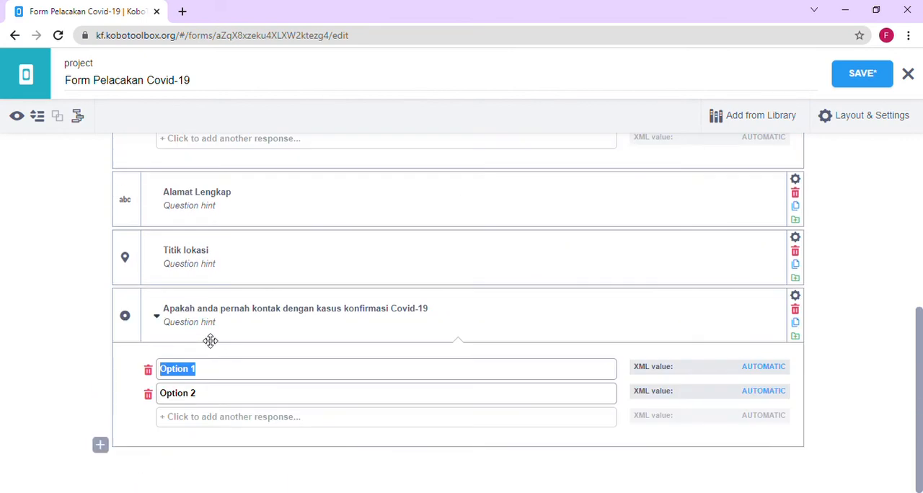
- Set the contact question's two response options to "Ya" and "Tidak"
type("Ya")
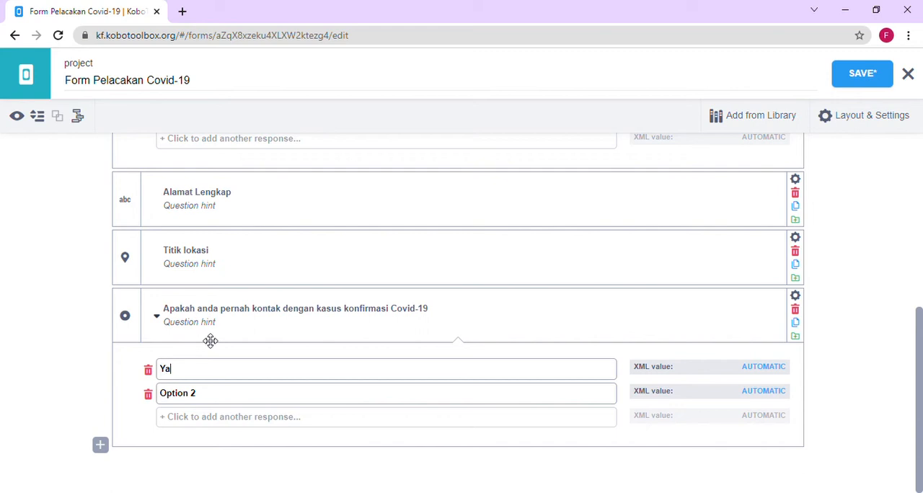
left_click(203, 399)
key("BackSpace")
key("BackSpace")
key("BackSpace")
key("BackSpace")
key("BackSpace")
key("BackSpace")
key("BackSpace")
key("BackSpace")
type("Tidak")
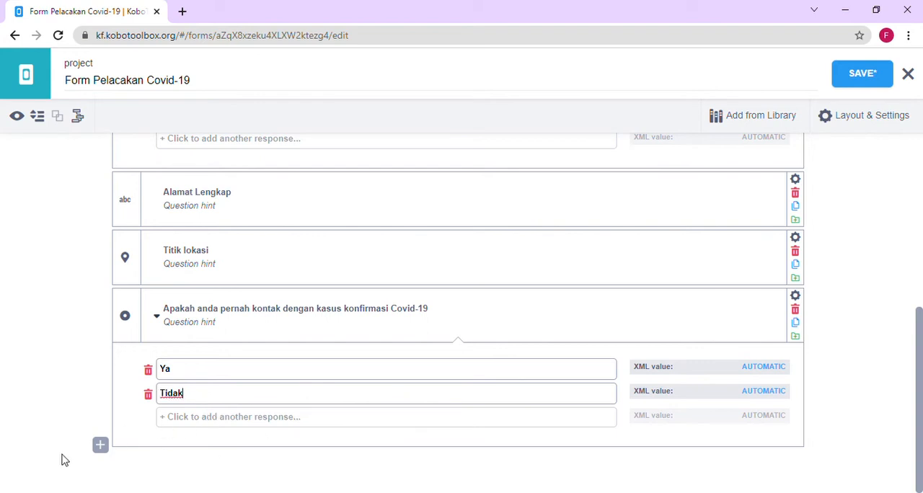
- Add a Text question labelled "Nama" below the Covid-19 contact question
left_click(100, 447)
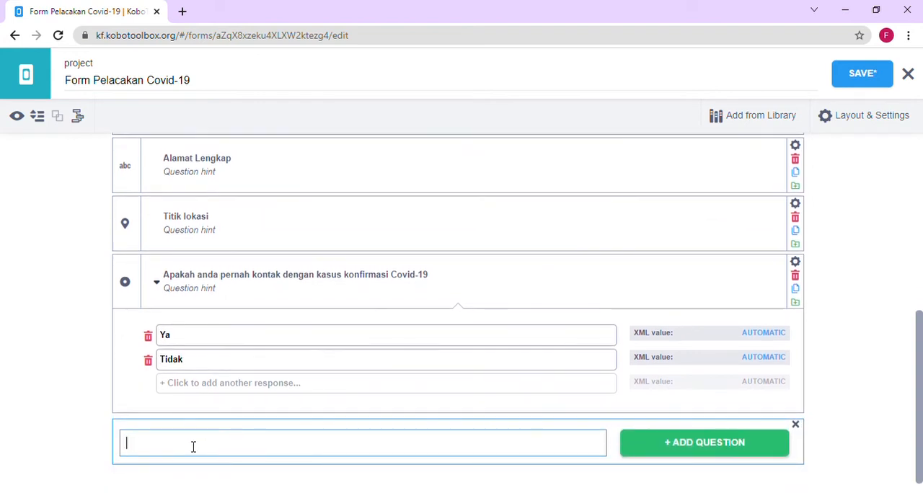
type("Nama")
left_click(661, 444)
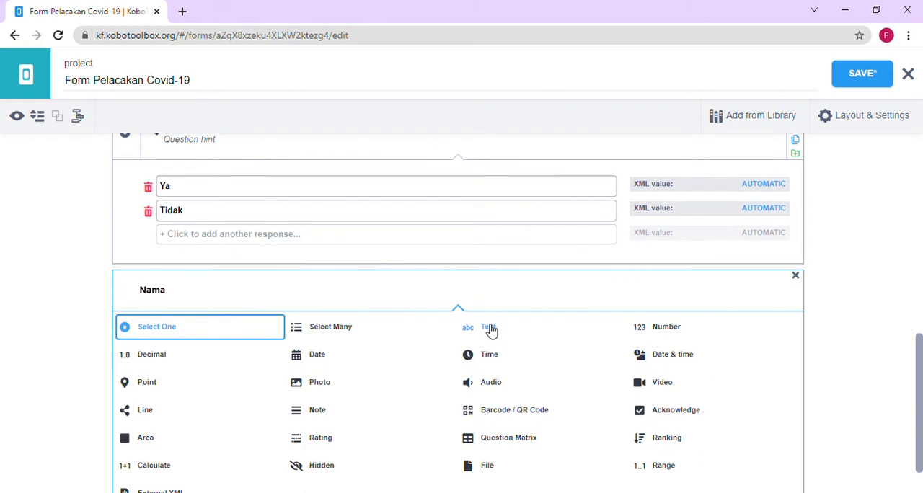
left_click(488, 325)
- Add a Text question labelled "Alamat" below the new Nama question
left_click(100, 445)
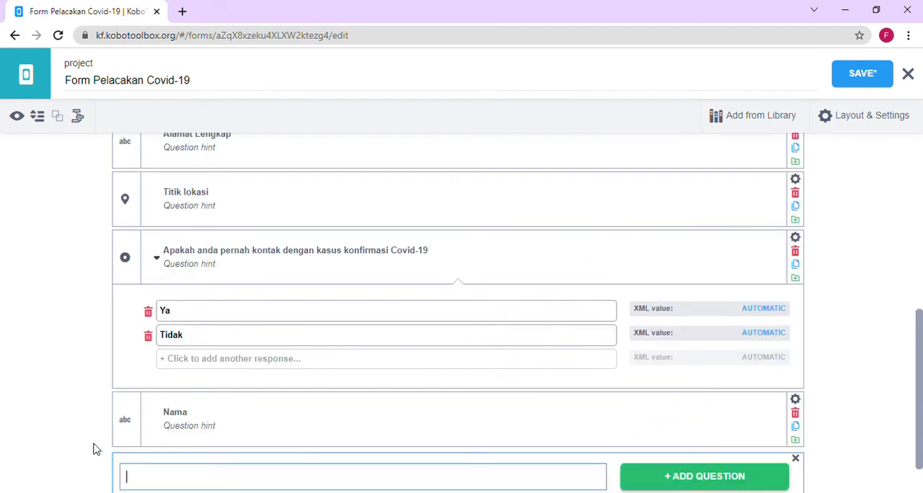
type("Alamat")
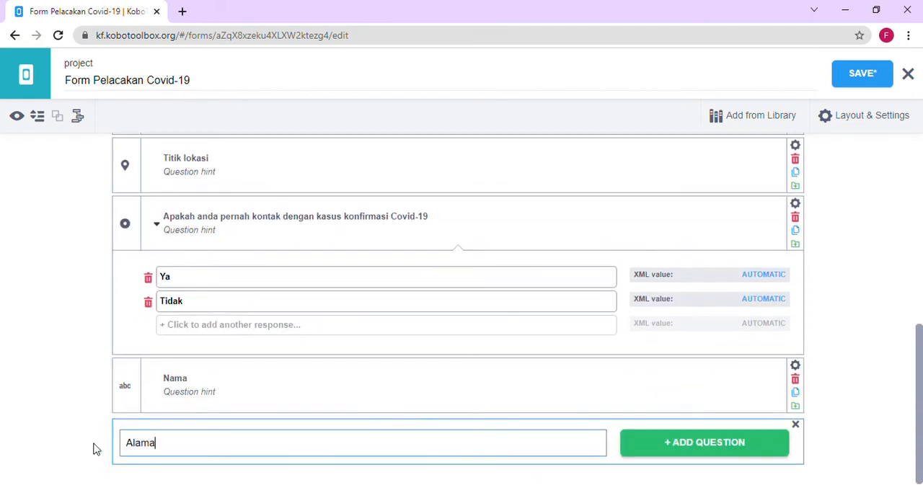
left_click(712, 446)
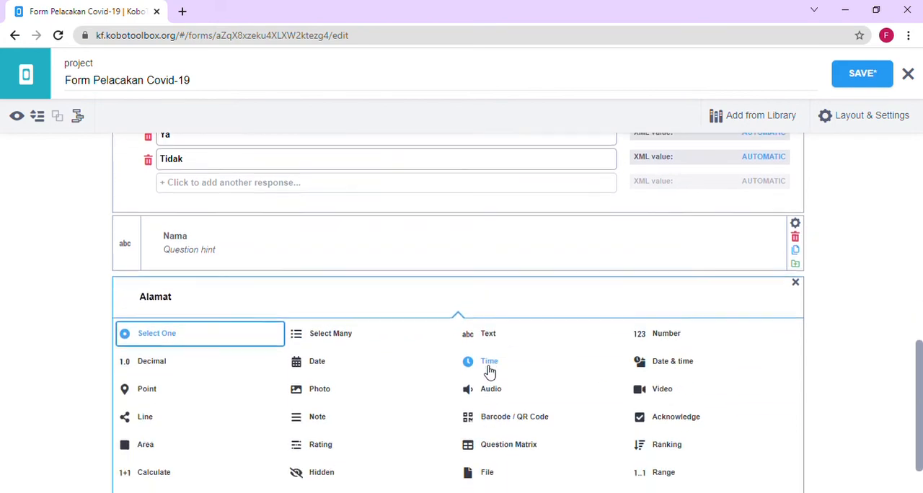
left_click(488, 330)
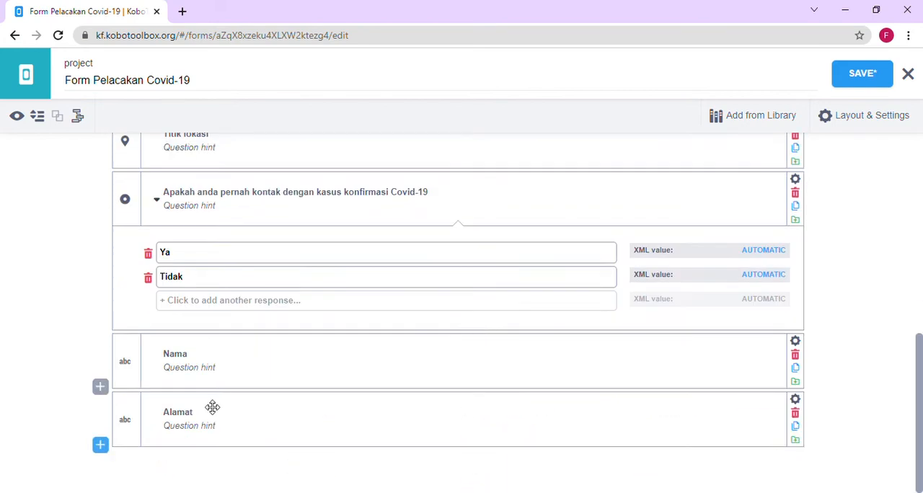
- Add a Number question labelled "No telfon" at the end of the form
left_click(108, 448)
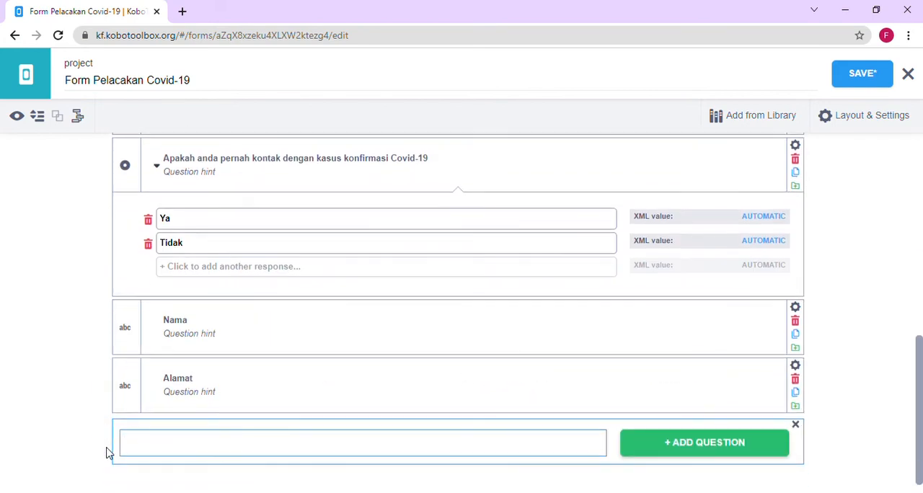
type("No telfon")
left_click(654, 446)
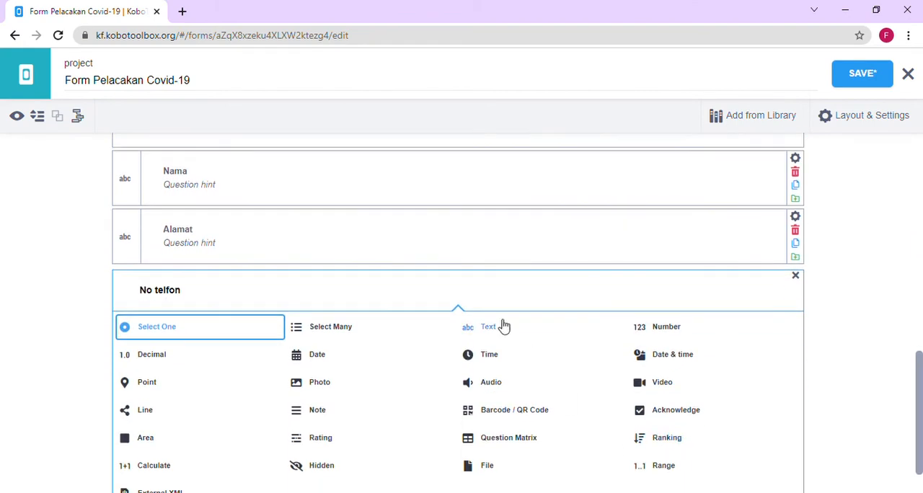
left_click(644, 336)
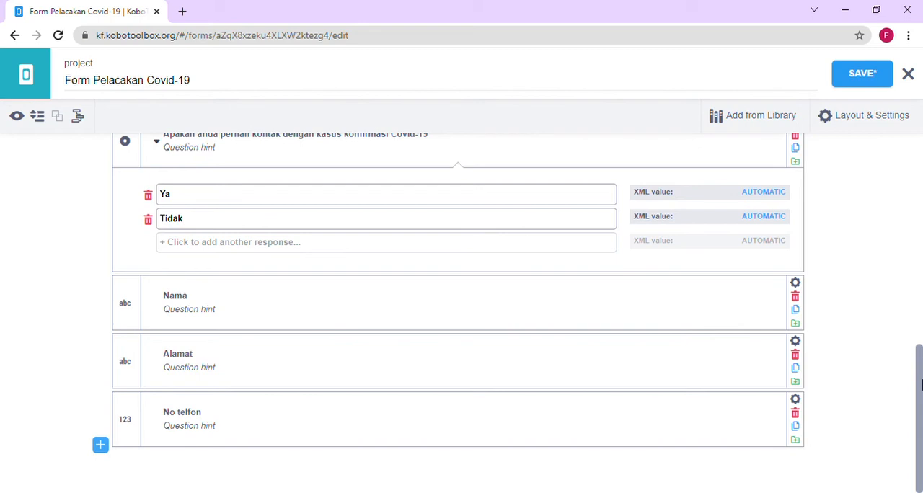
- Make a response mandatory for the Nama question that follows the Covid-19 contact question
scroll(920, 360, "up", 1)
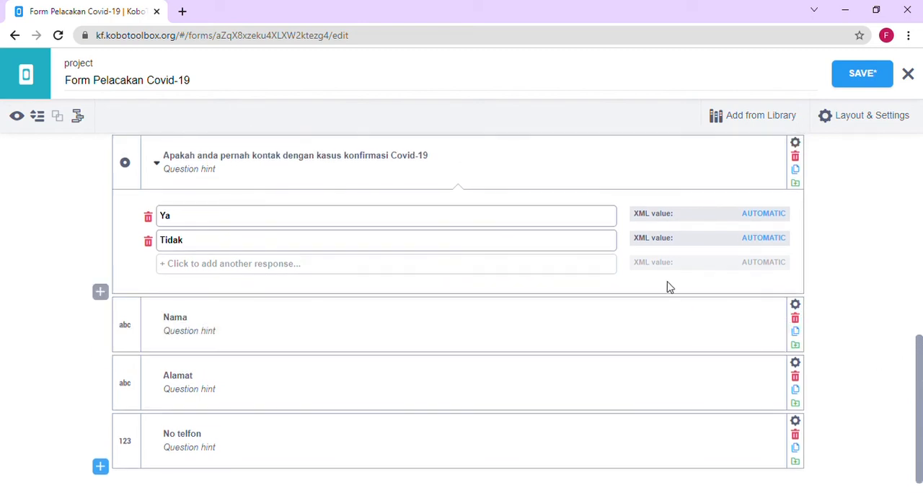
left_click(796, 305)
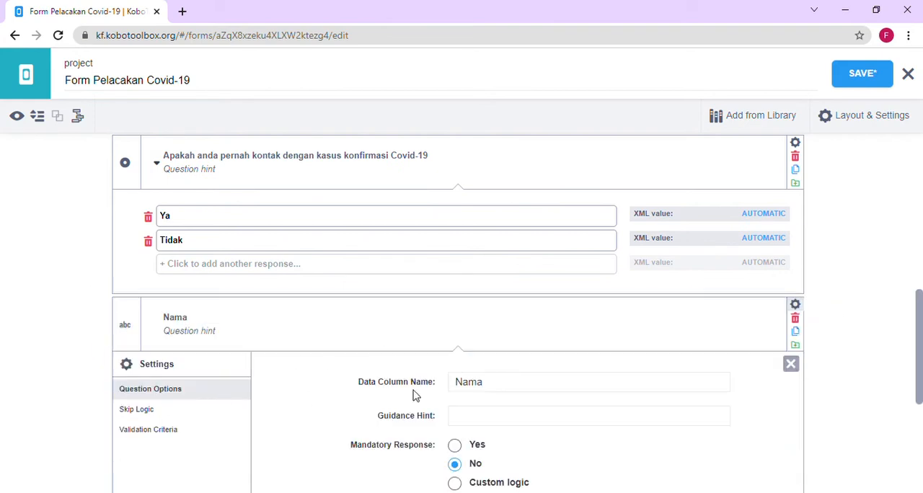
left_click(470, 446)
- Add skip logic to this Nama question so it displays only if "Apakah anda pernah kontak dengan kasus konfirmasi Covid-19" = Ya
left_click(147, 413)
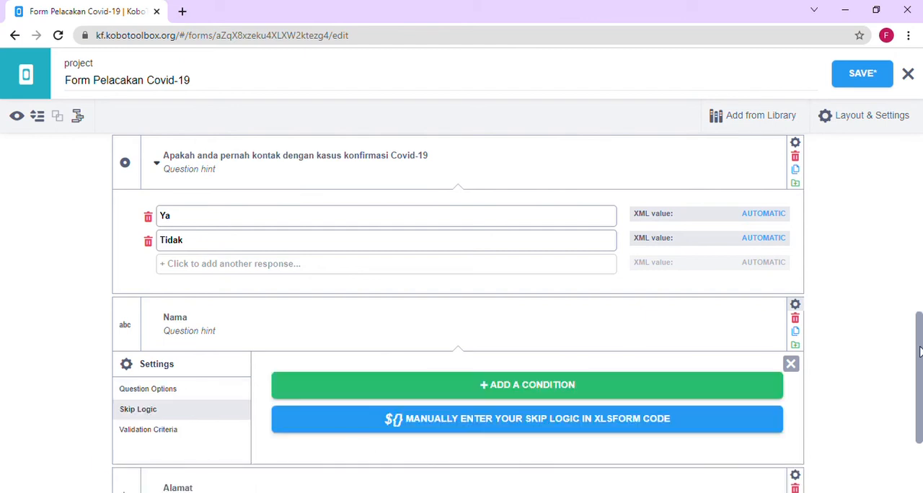
left_click_drag(919, 354, 919, 389)
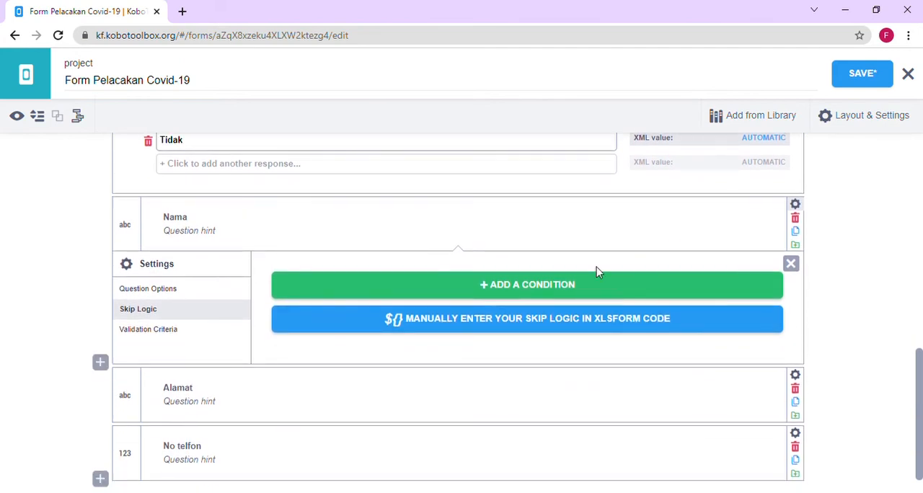
left_click(587, 287)
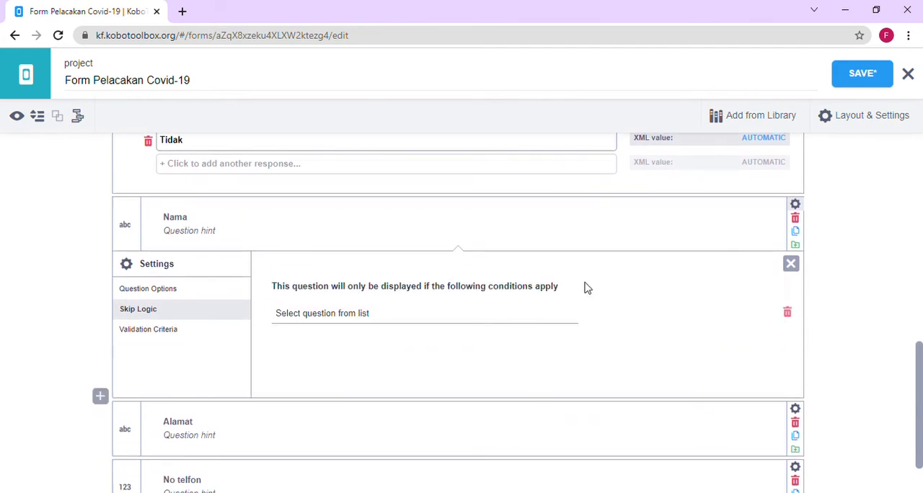
left_click(361, 317)
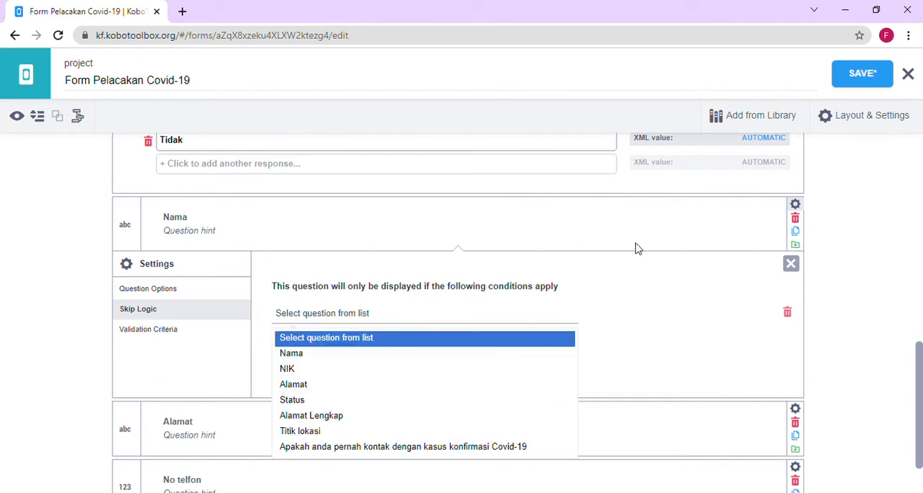
left_click(918, 386)
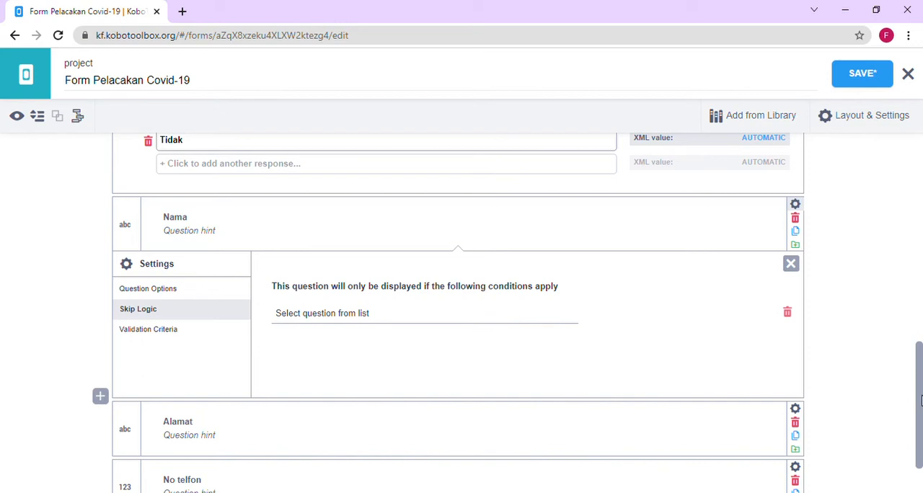
left_click(341, 320)
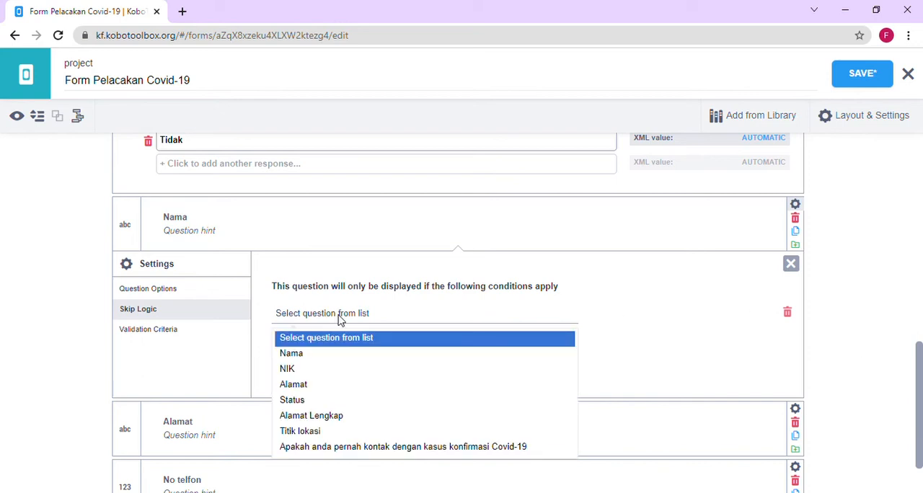
left_click(345, 448)
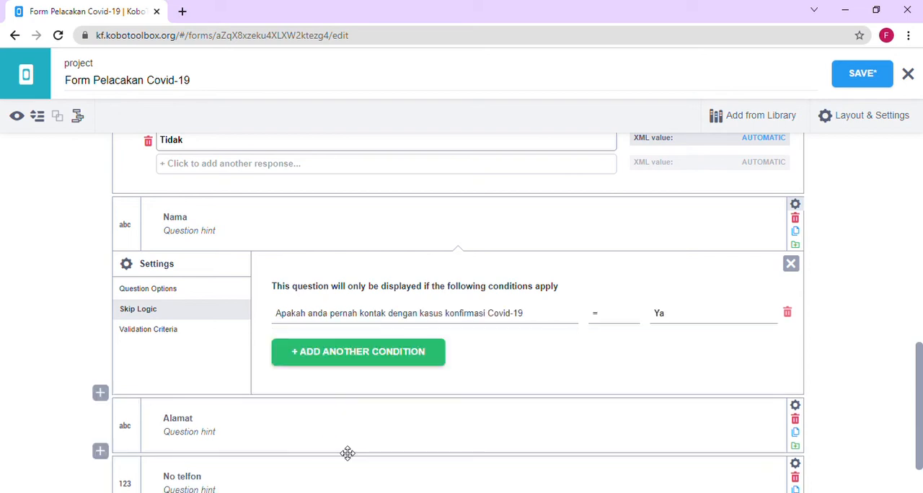
left_click(663, 322)
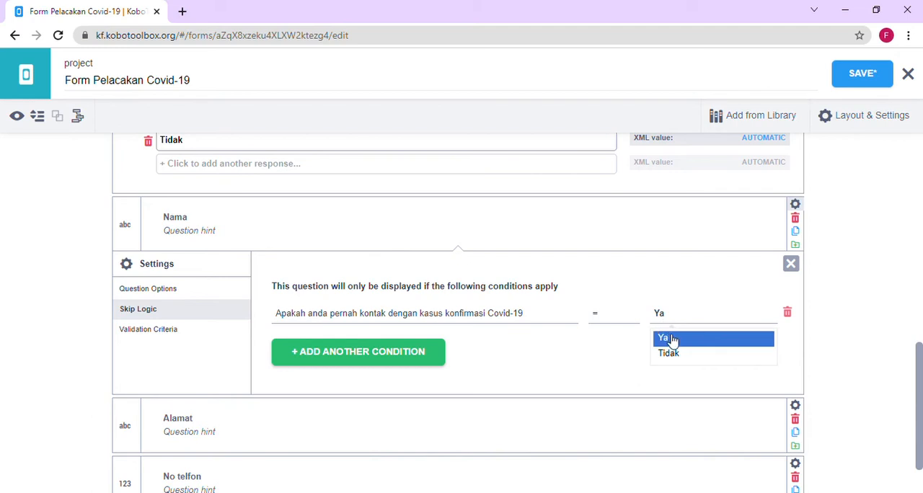
left_click(670, 340)
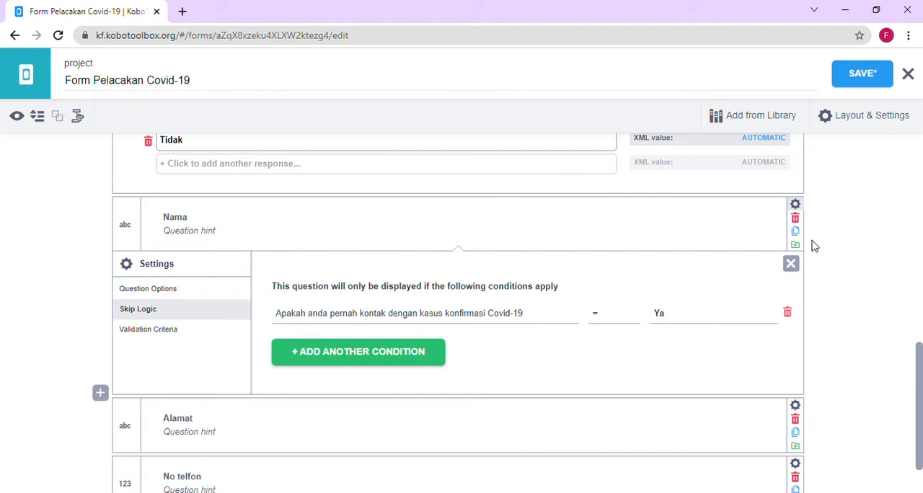
left_click(790, 263)
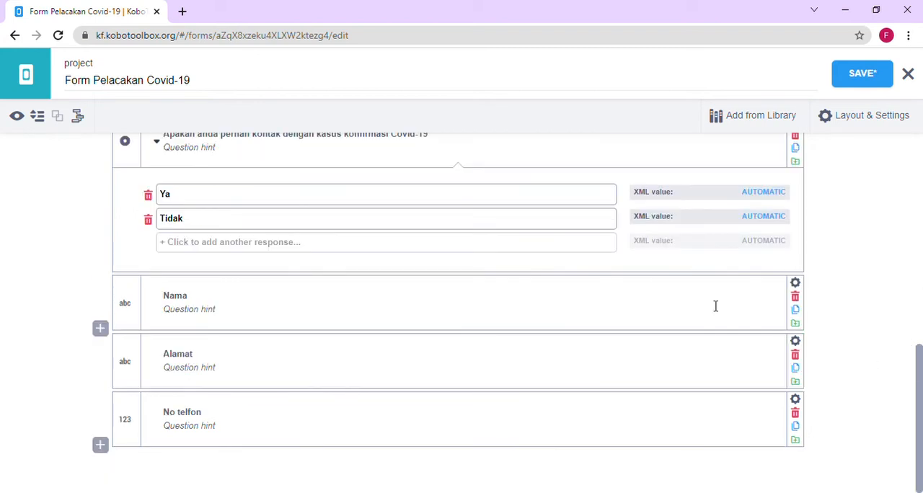
- Make the contact's Alamat question mandatory and display it only if "Apakah anda pernah kontak dengan kasus konfirmasi Covid-19" = Ya
left_click(797, 343)
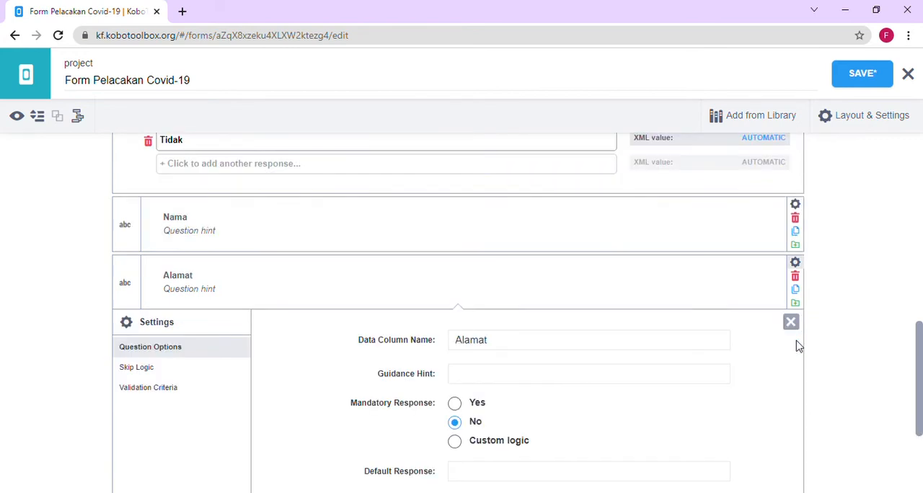
left_click(454, 404)
left_click(139, 369)
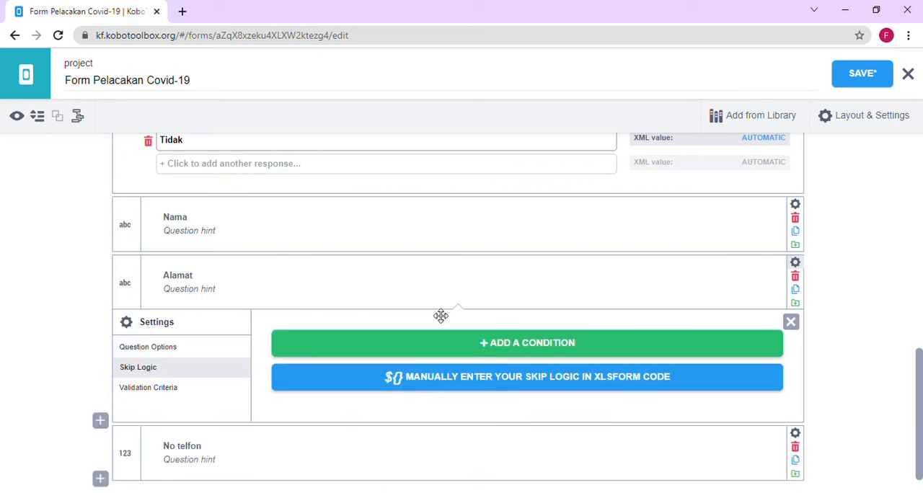
left_click(429, 348)
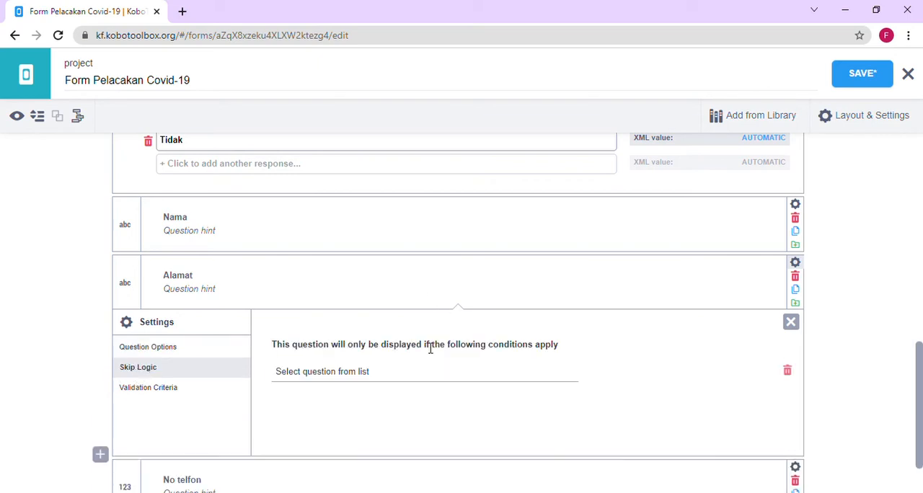
left_click(364, 375)
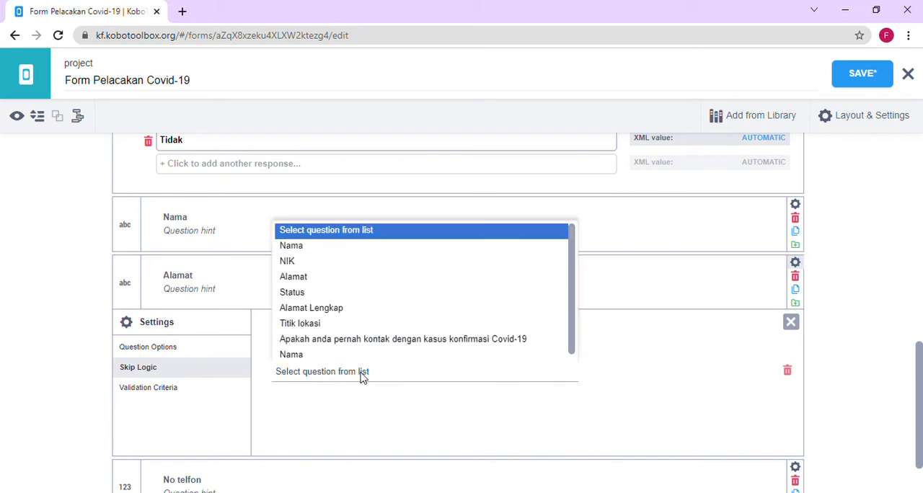
left_click(366, 335)
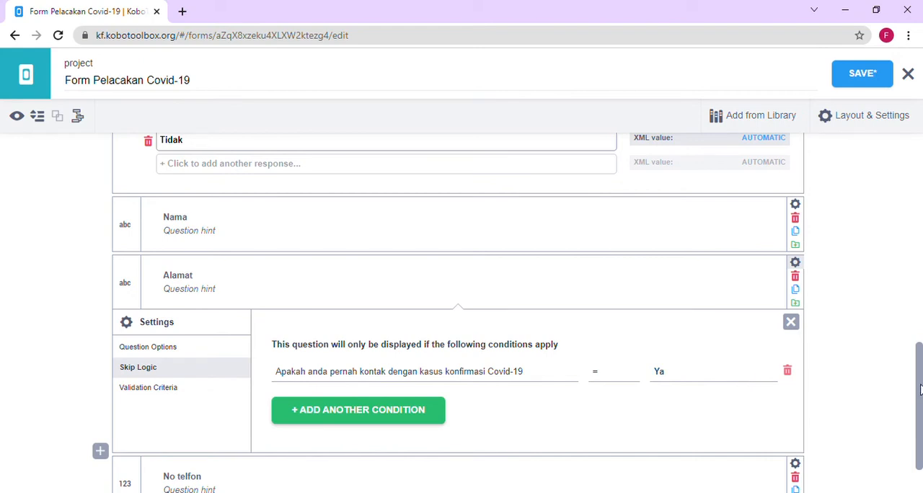
- Make the No telfon question mandatory and display it only if "Apakah anda pernah kontak dengan kasus konfirmasi Covid-19" = Ya
scroll(757, 382, "down", 1)
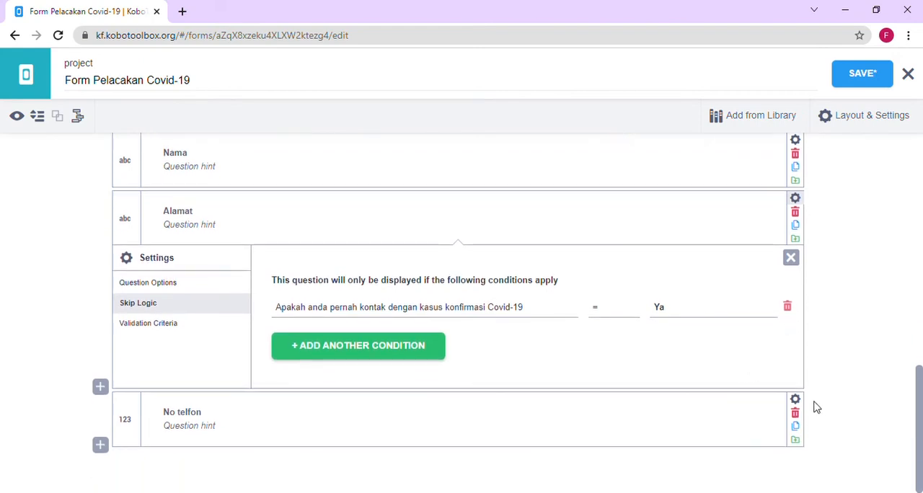
left_click(795, 400)
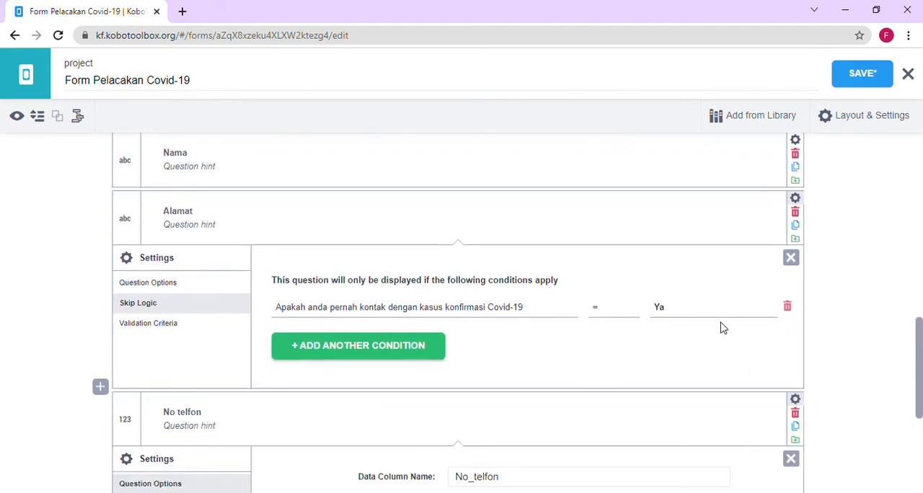
left_click_drag(920, 360, 920, 417)
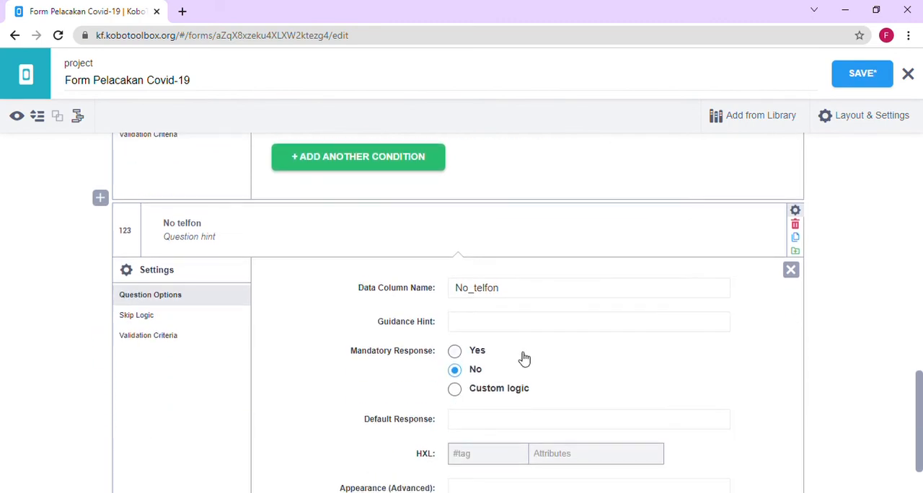
left_click(454, 351)
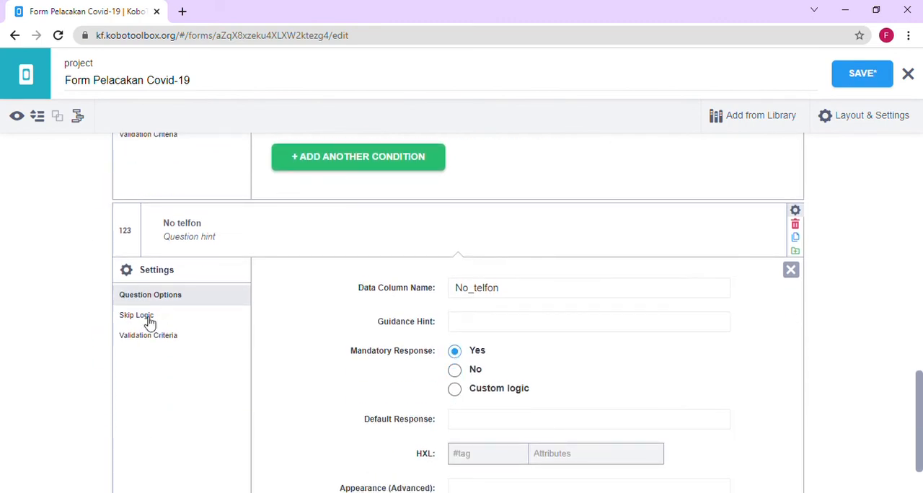
left_click(148, 318)
left_click(444, 377)
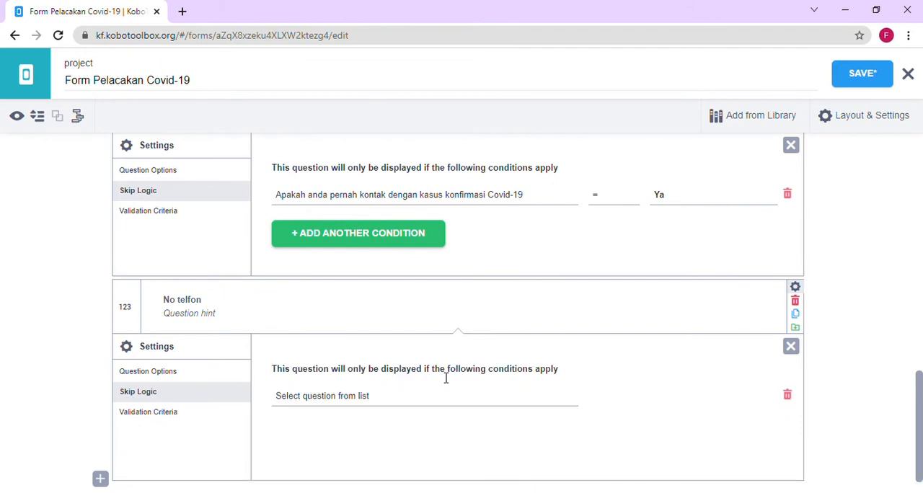
left_click(377, 397)
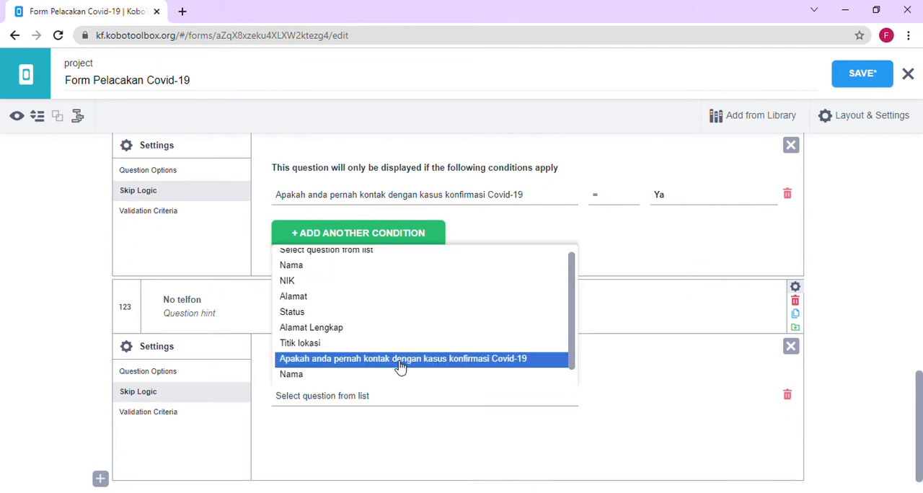
left_click(400, 358)
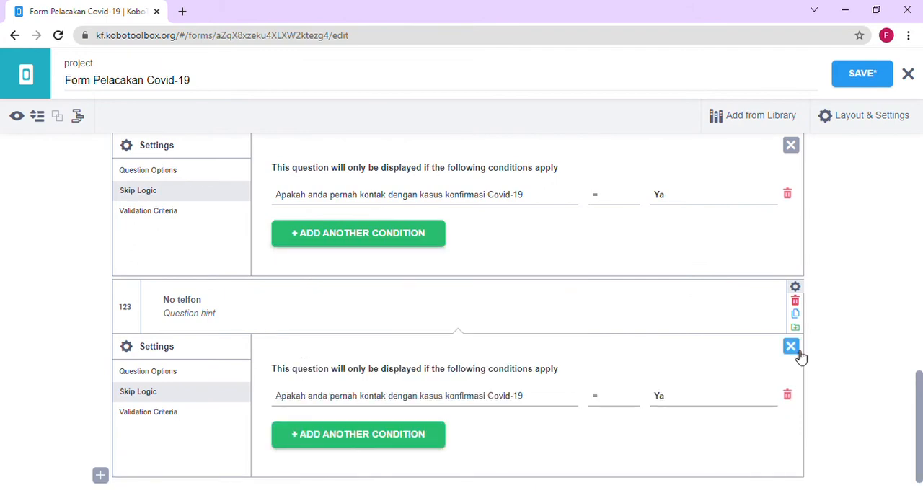
- Close the No telfon question's settings and save the form
scroll(918, 430, "down", 1)
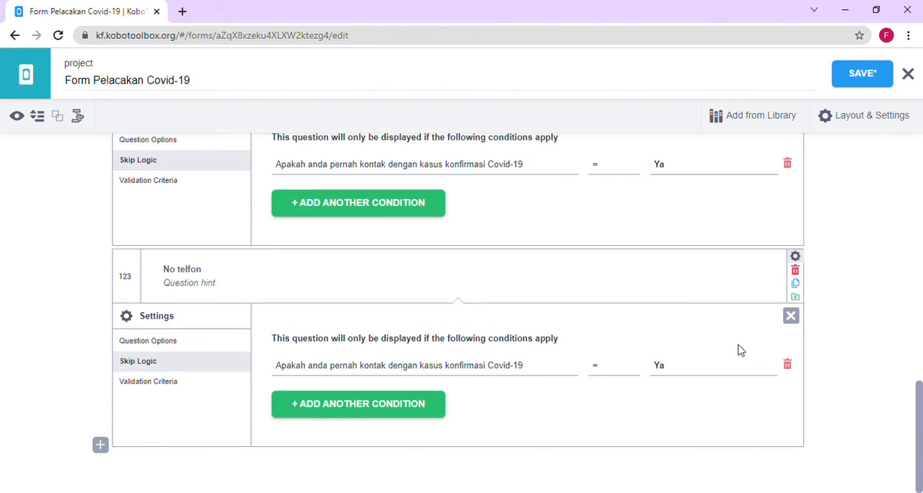
left_click(791, 318)
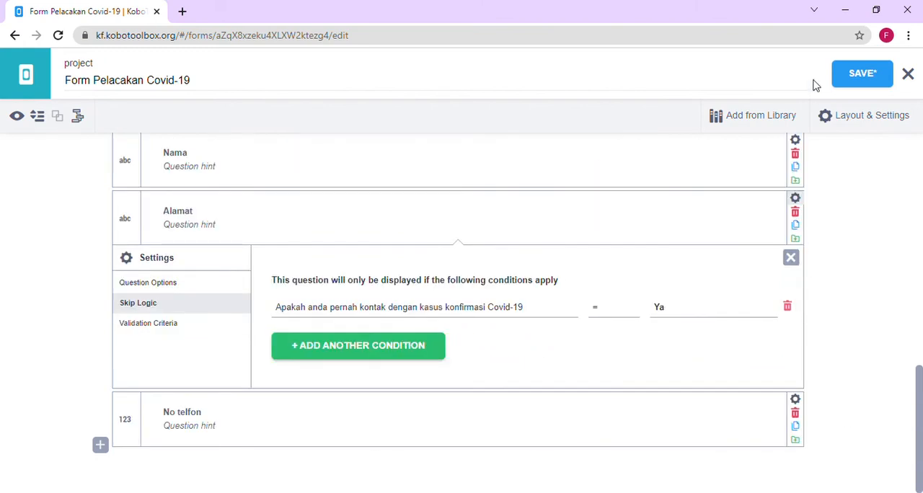
left_click(864, 88)
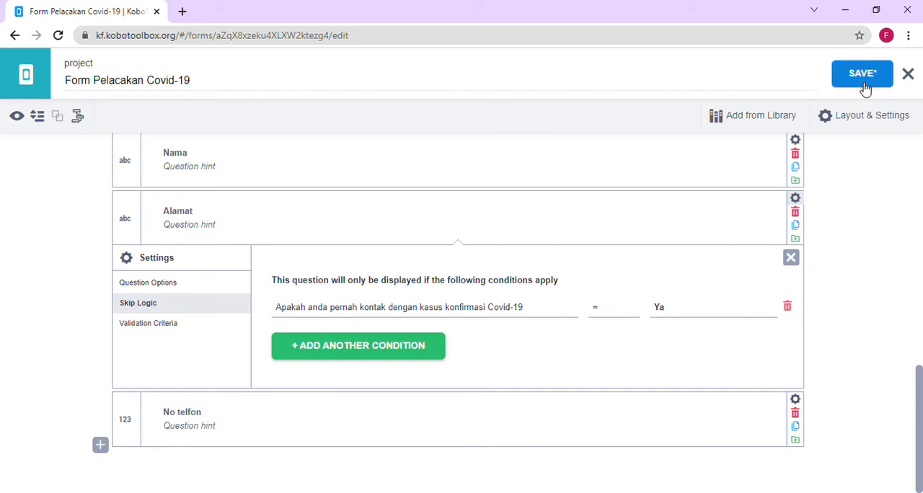
left_click(865, 87)
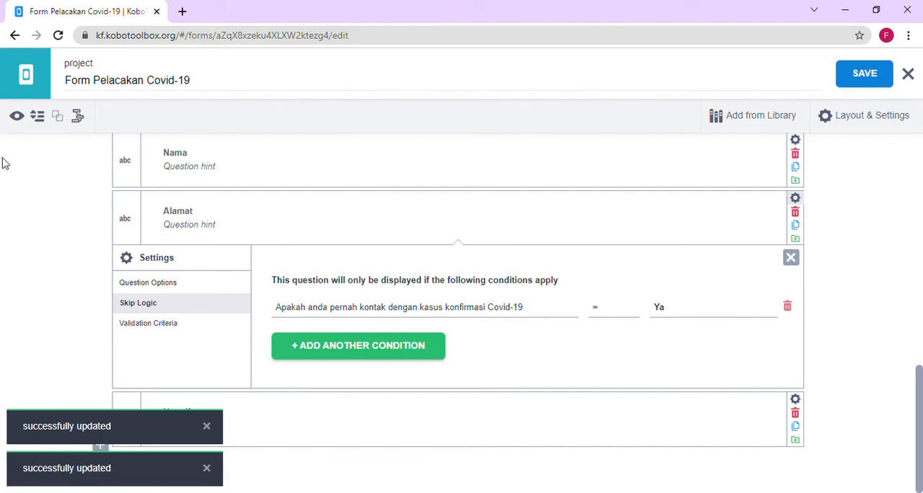
- Preview the form and test the skip logic by answering the Covid-19 contact question with Ya and with Tidak
left_click(18, 119)
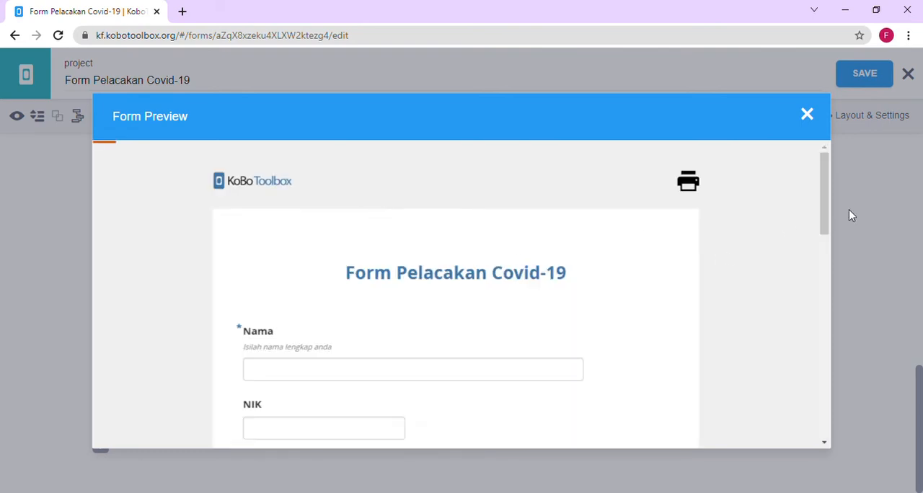
left_click_drag(826, 212, 821, 260)
left_click(822, 265)
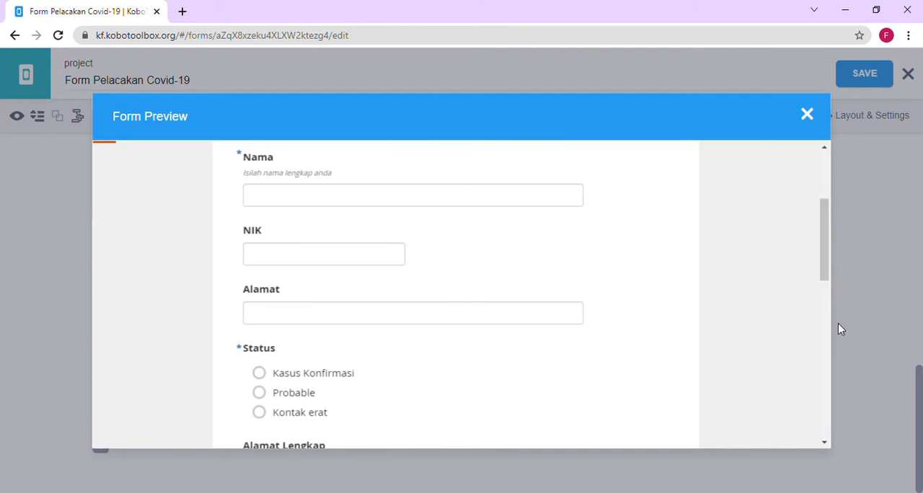
left_click_drag(828, 246, 844, 396)
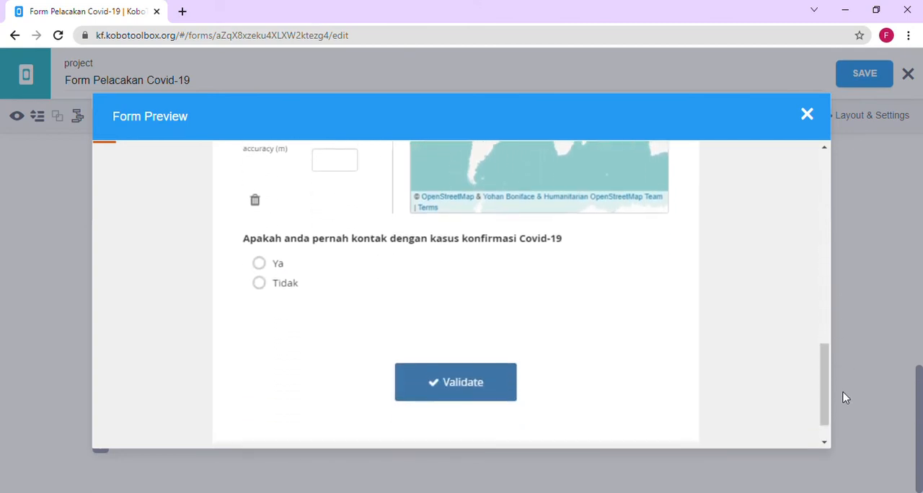
left_click(257, 263)
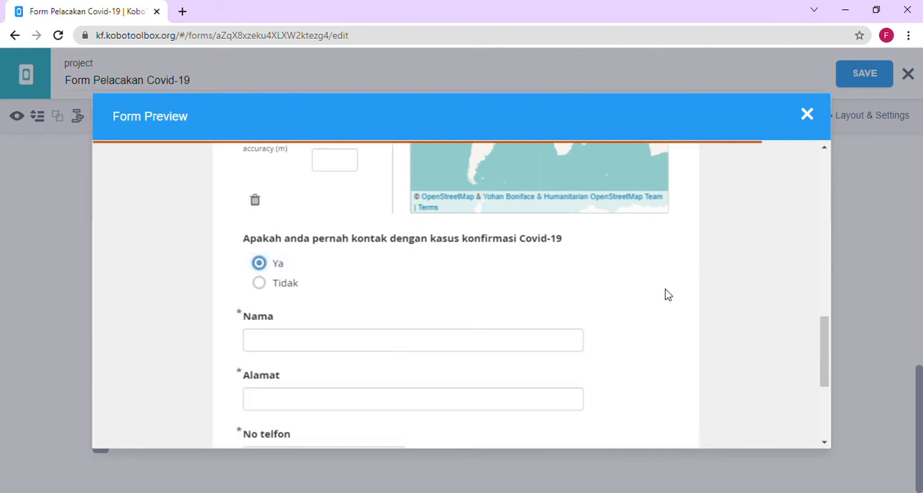
left_click_drag(827, 352, 827, 362)
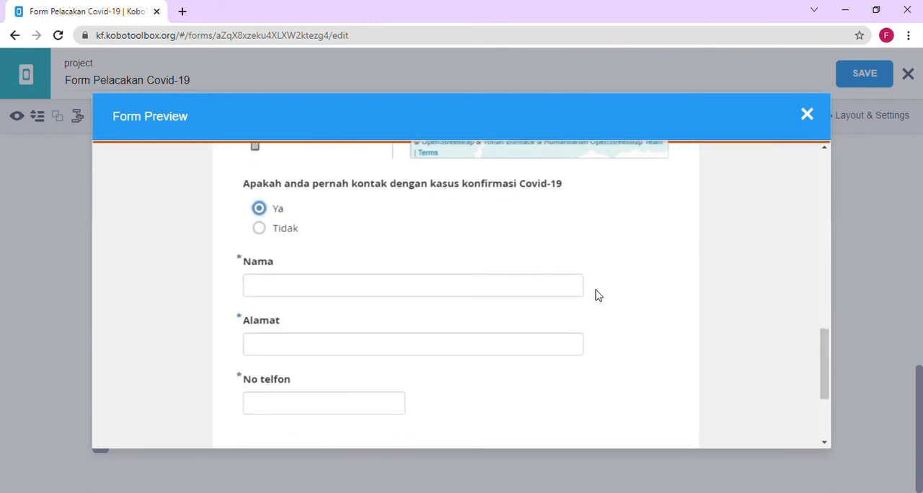
left_click(261, 229)
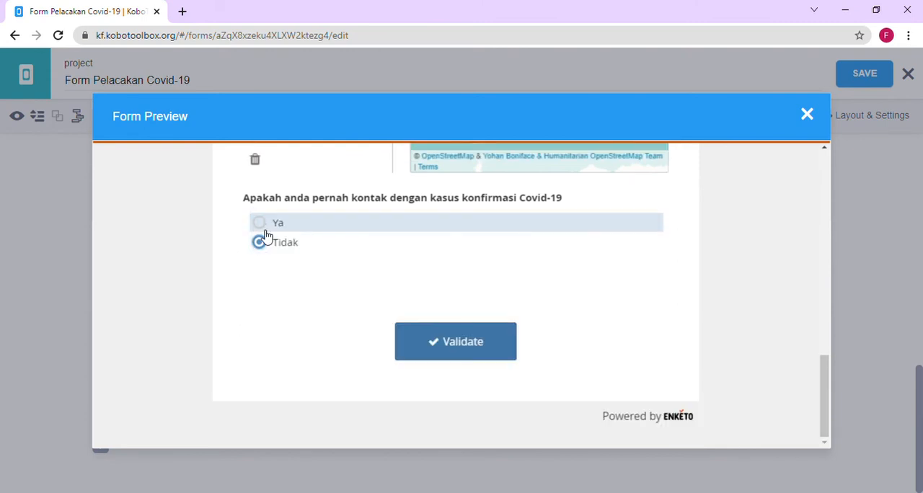
left_click(807, 115)
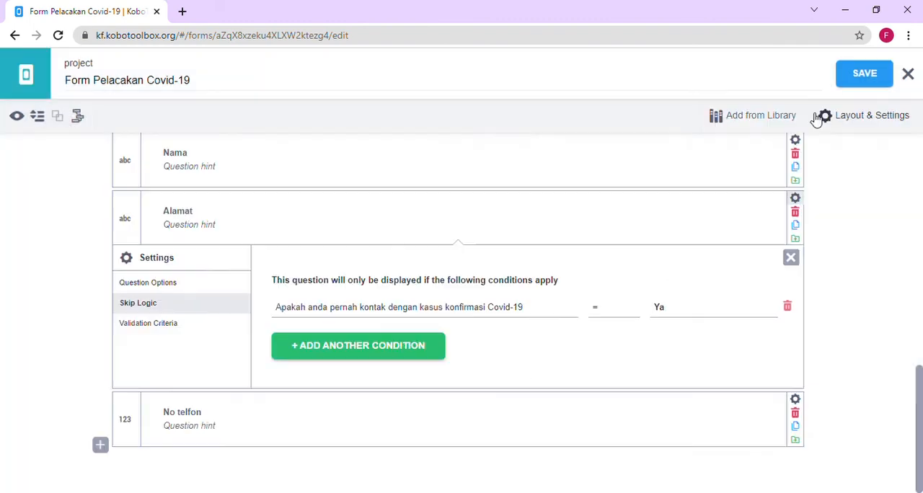
- Leave the form editor and open the deployed Formulir Pemantauan Harian project from the project list
left_click(30, 86)
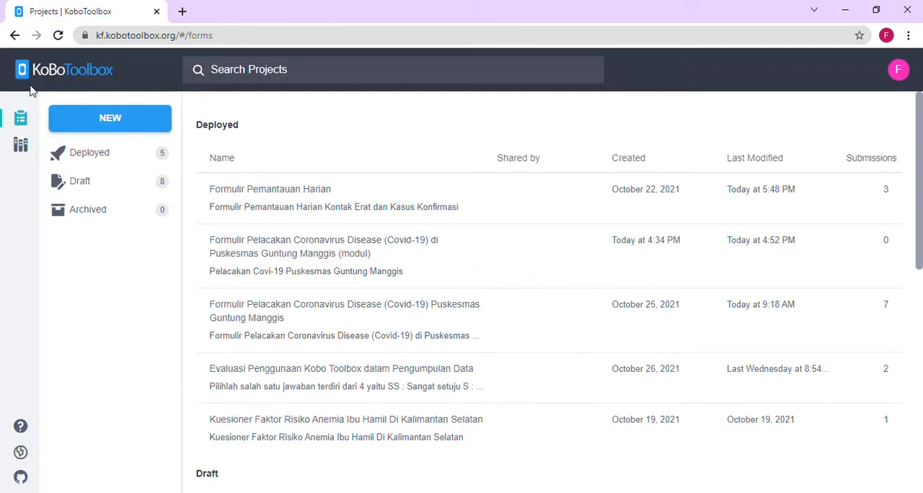
left_click(251, 207)
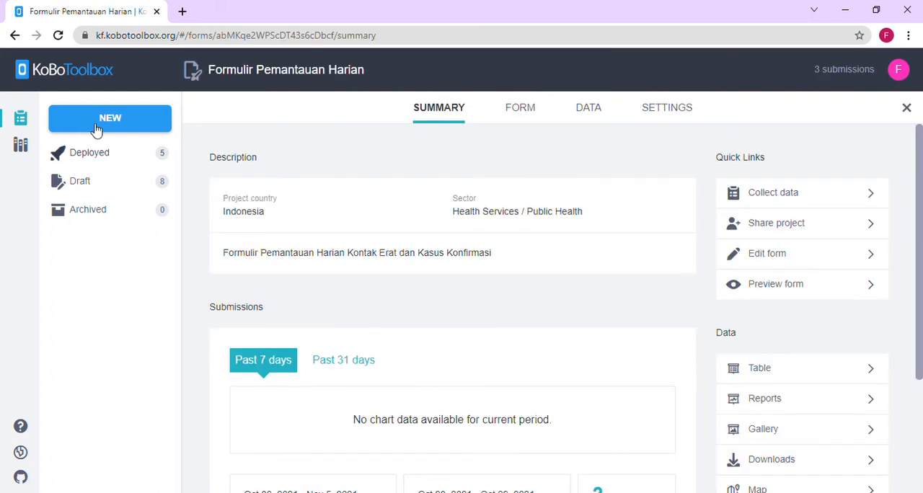
left_click(21, 123)
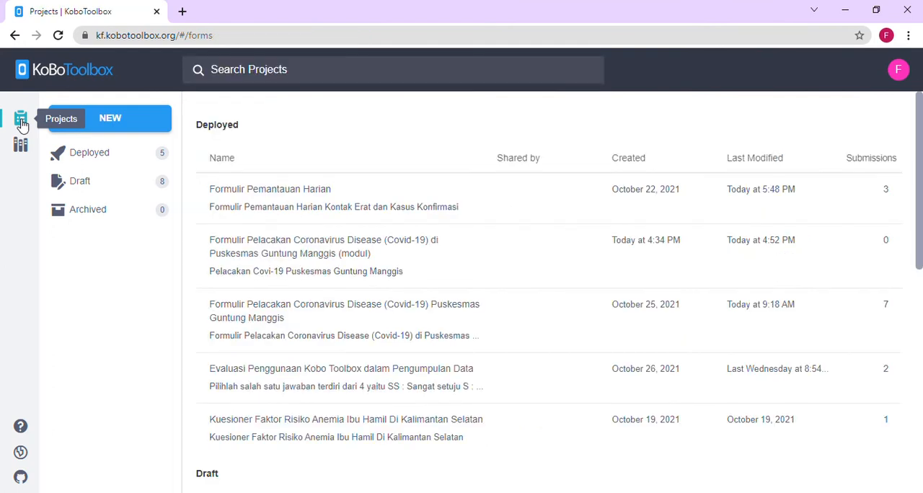
left_click(233, 214)
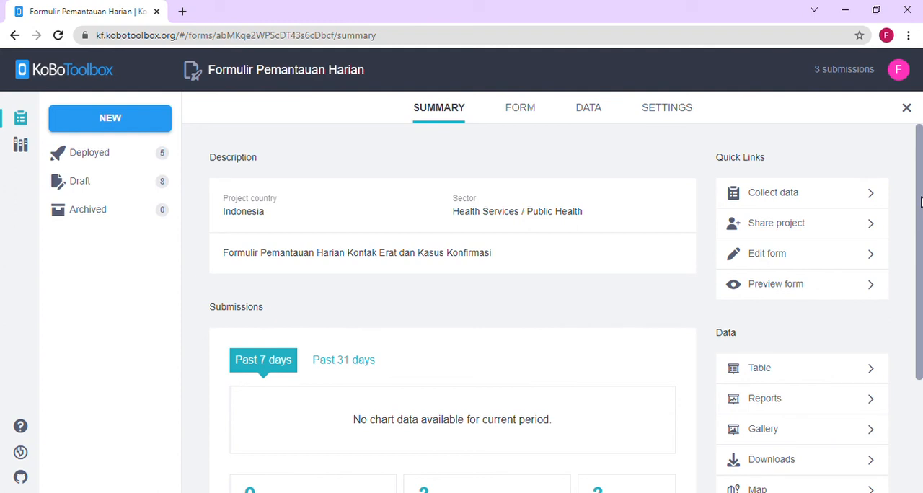
- Review the project's summary and form version details, and display its table of submissions
left_click_drag(920, 202, 920, 321)
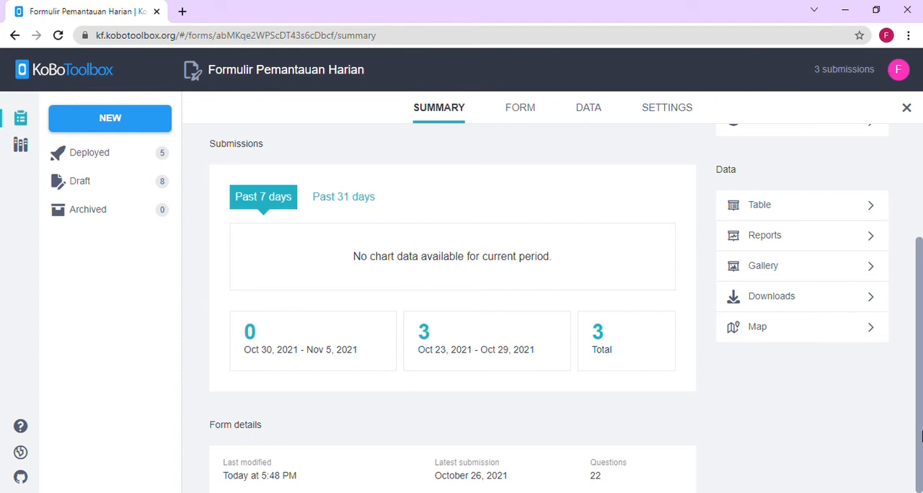
left_click_drag(920, 441, 920, 283)
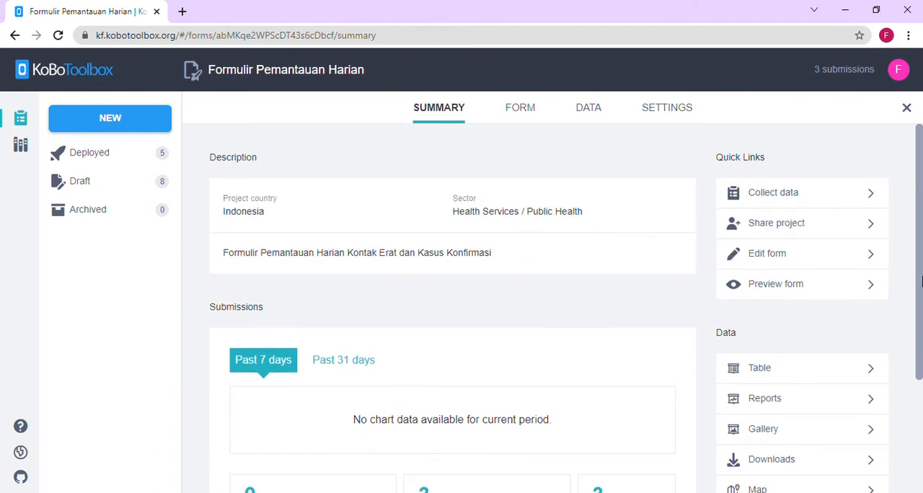
left_click(530, 113)
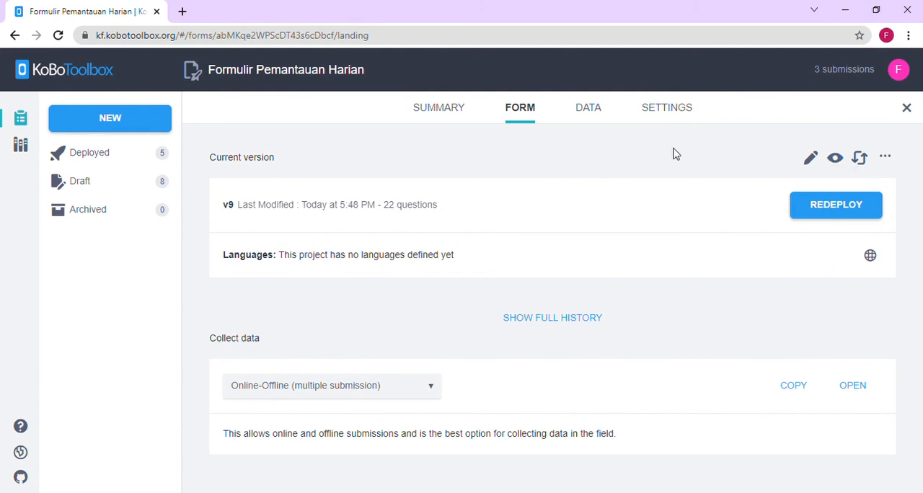
left_click(588, 108)
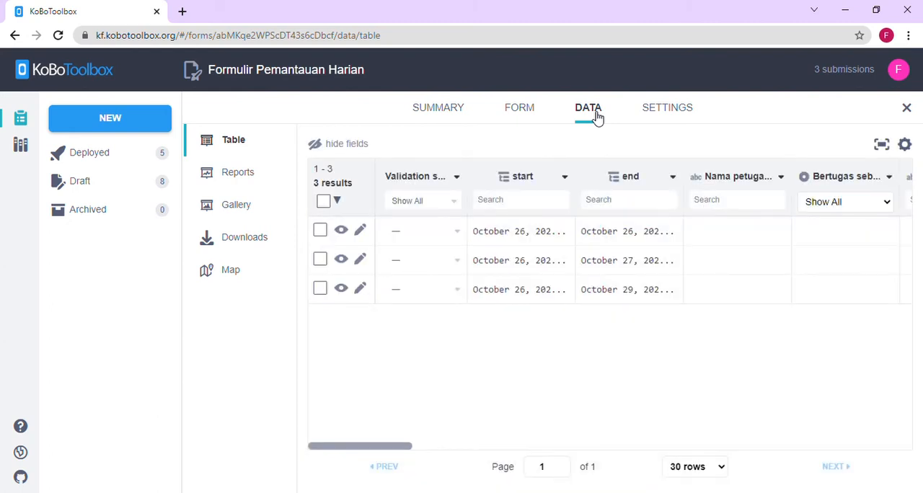
- Try filtering the submissions table by "fi" in the Nama petugas column, and clear the filter
left_click(240, 153)
type("f")
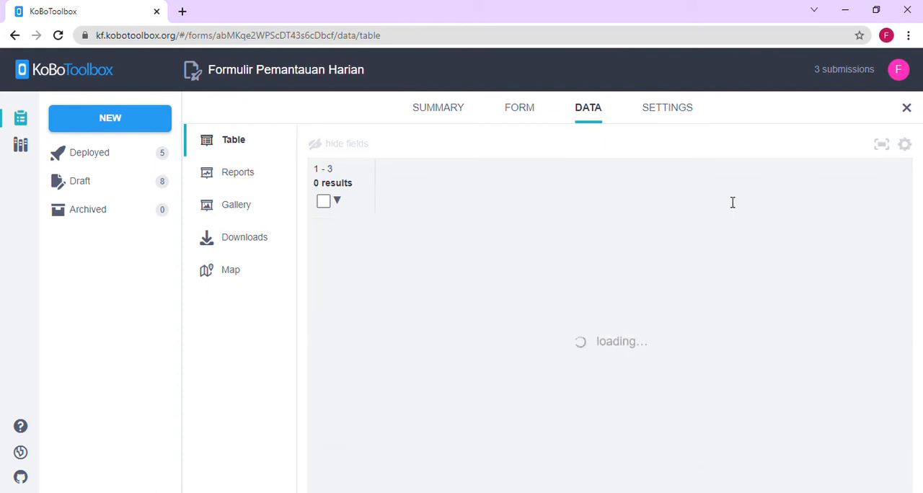
type("i")
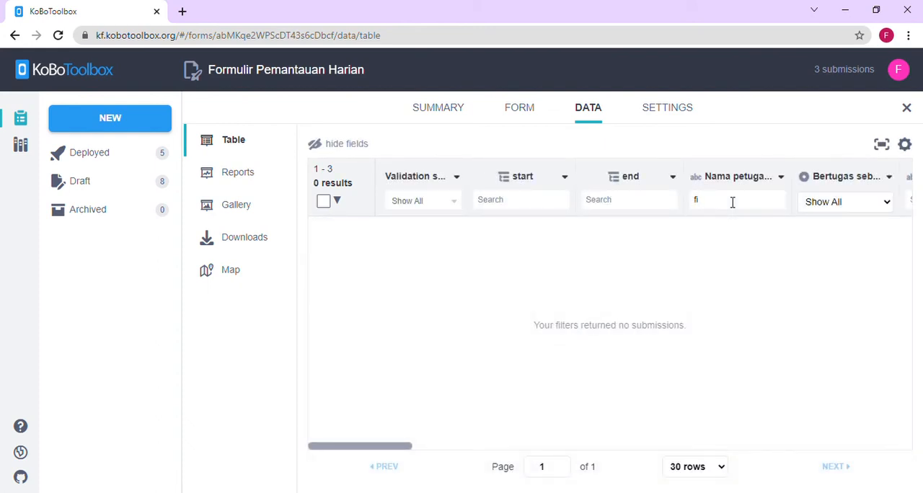
key("BackSpace")
key("BackSpace")
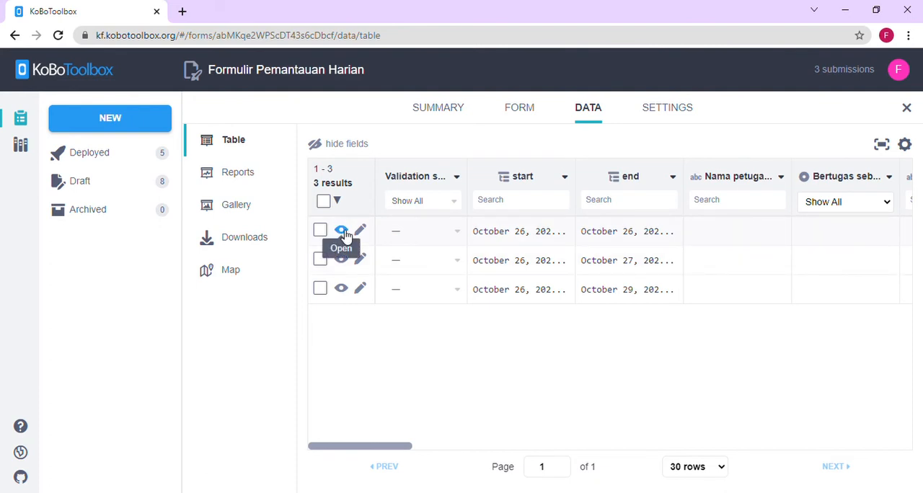
- View the full record of the first submission in the table and close it
left_click(343, 232)
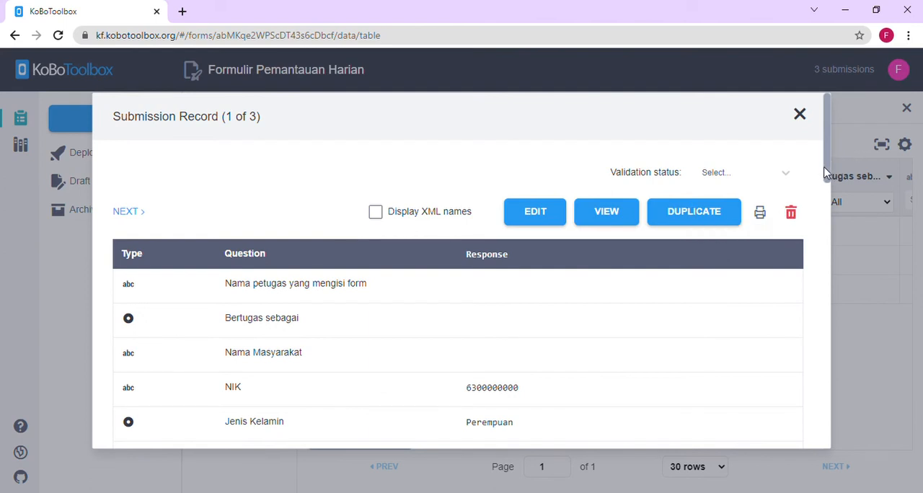
mouse_move(825, 171)
left_mouse_down()
mouse_move(830, 215)
mouse_move(829, 173)
left_mouse_up()
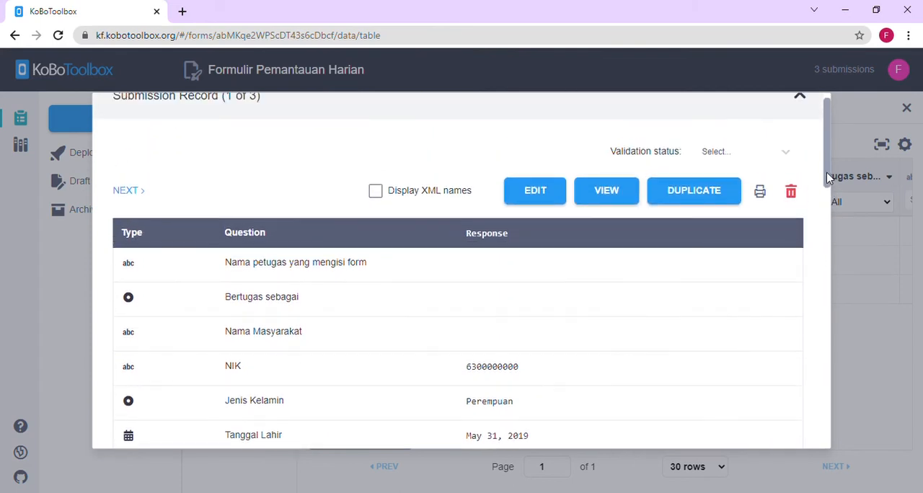
left_click(809, 101)
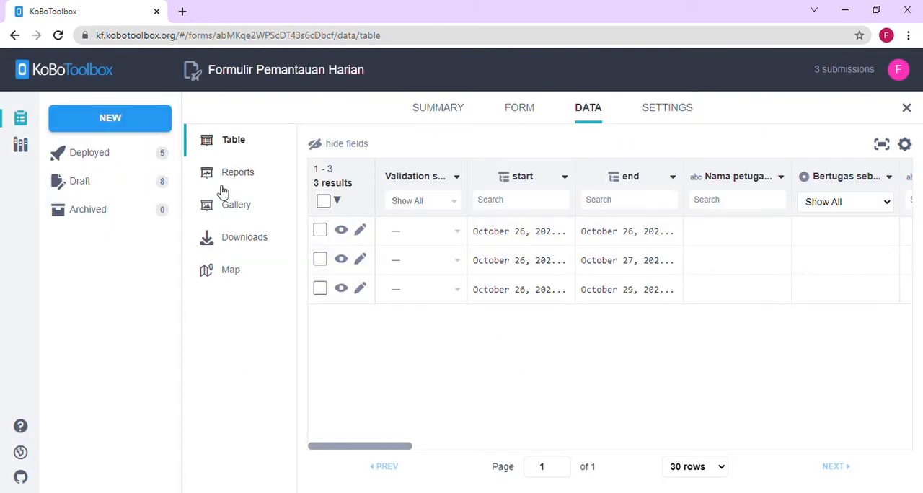
- Review the project's automated reports, photo gallery and map of submission locations
left_click(252, 180)
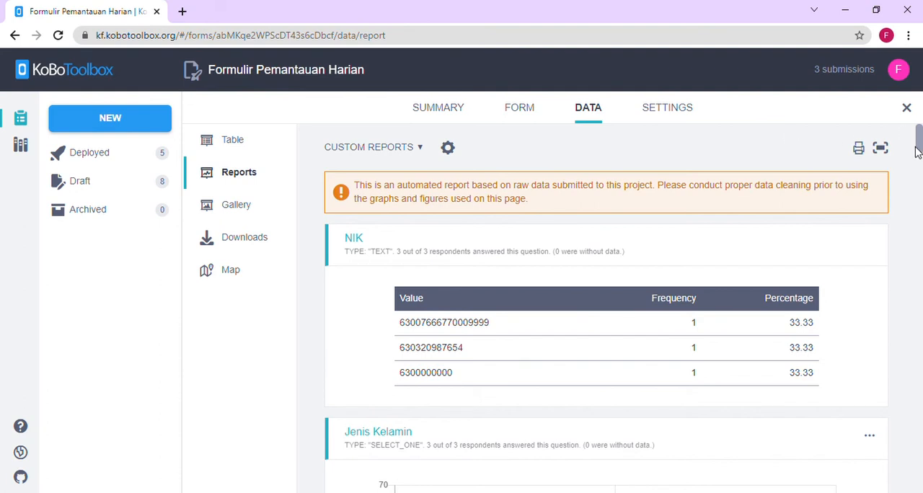
left_click_drag(917, 151, 921, 190)
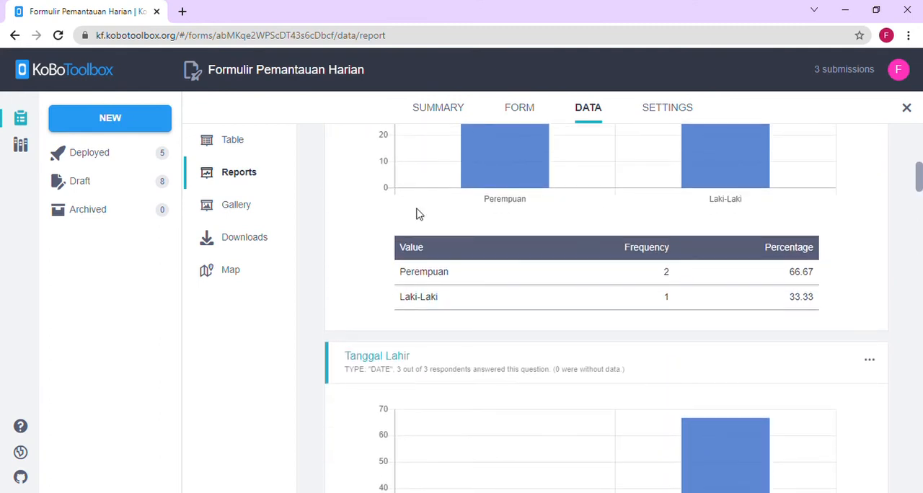
left_click(246, 206)
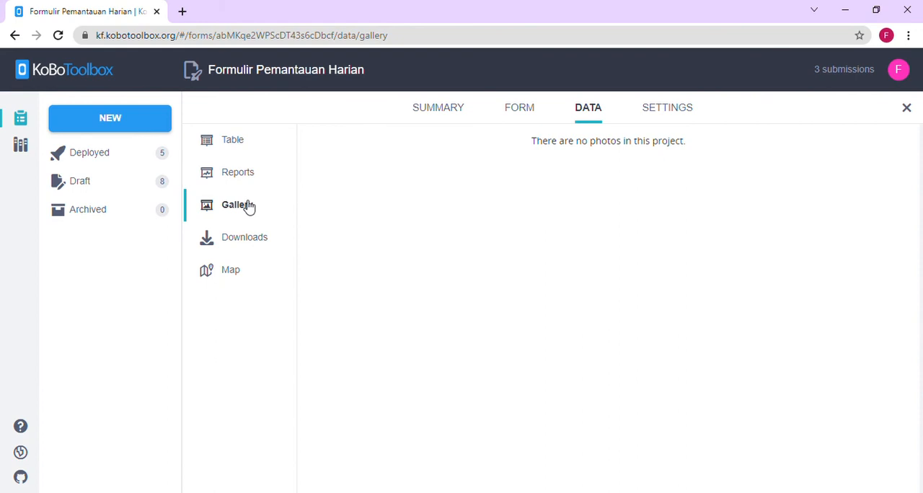
left_click(232, 272)
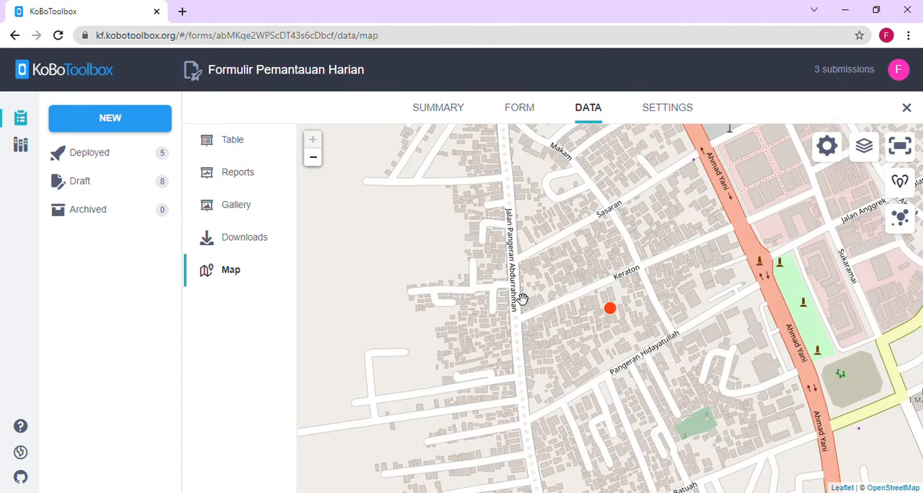
mouse_move(615, 332)
left_mouse_down()
mouse_move(587, 363)
mouse_move(534, 392)
mouse_move(593, 372)
mouse_move(626, 385)
mouse_move(606, 339)
mouse_move(612, 363)
left_mouse_up()
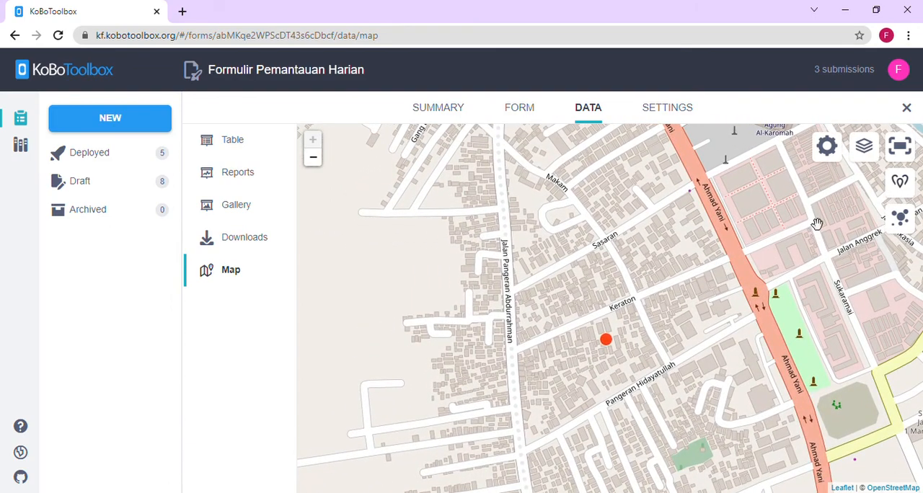
- Close the project, reopen Formulir Pemantauan Harian and redeploy its form, overwriting the existing deployment
left_click(907, 109)
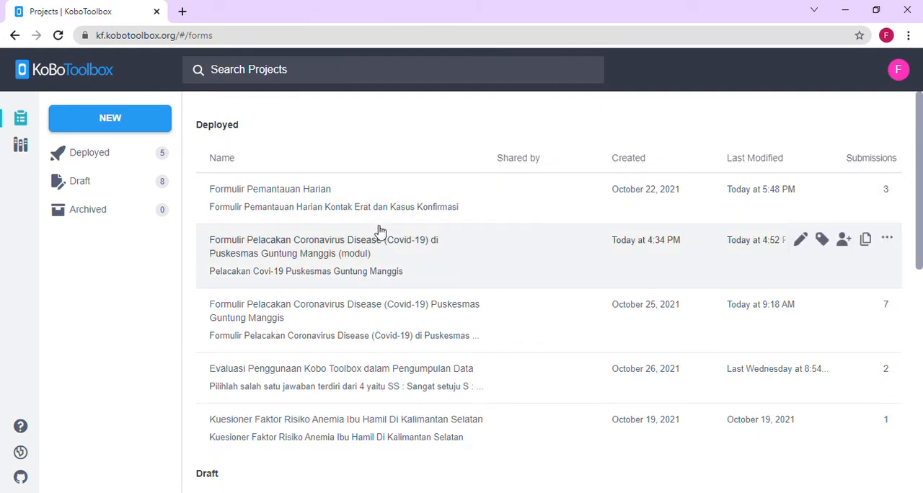
left_click(354, 208)
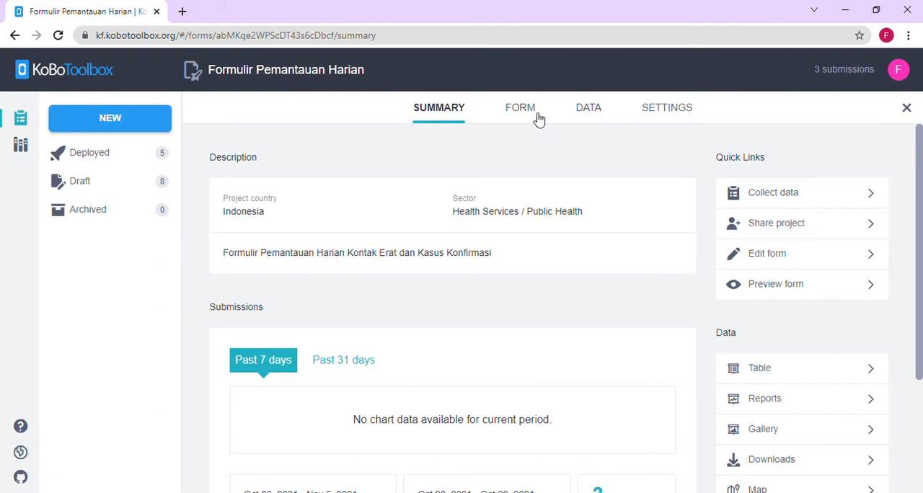
left_click(537, 117)
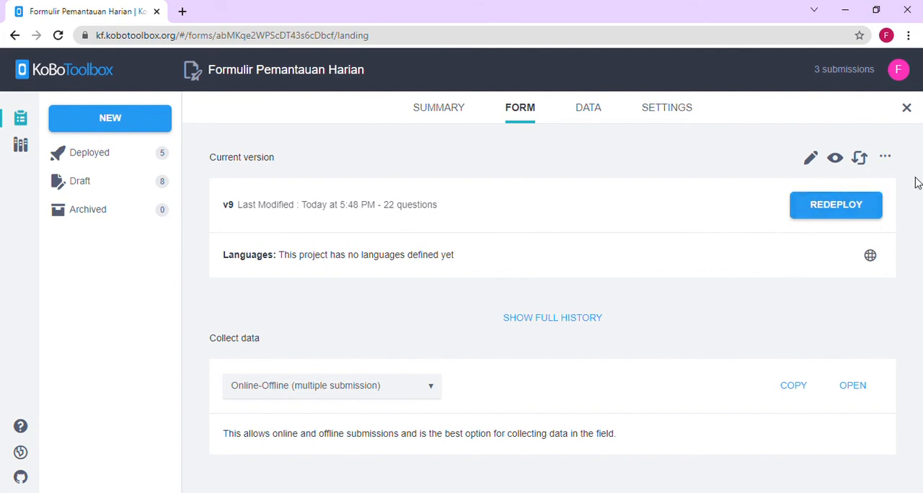
left_click(824, 216)
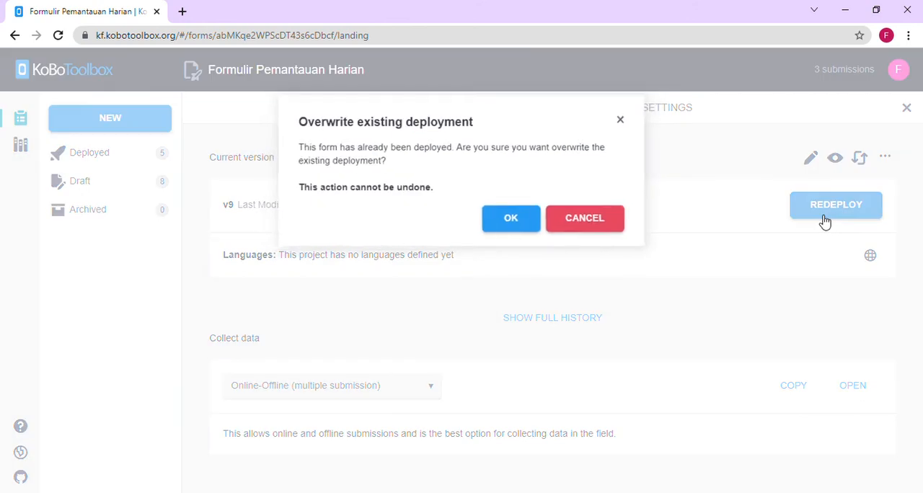
left_click(522, 225)
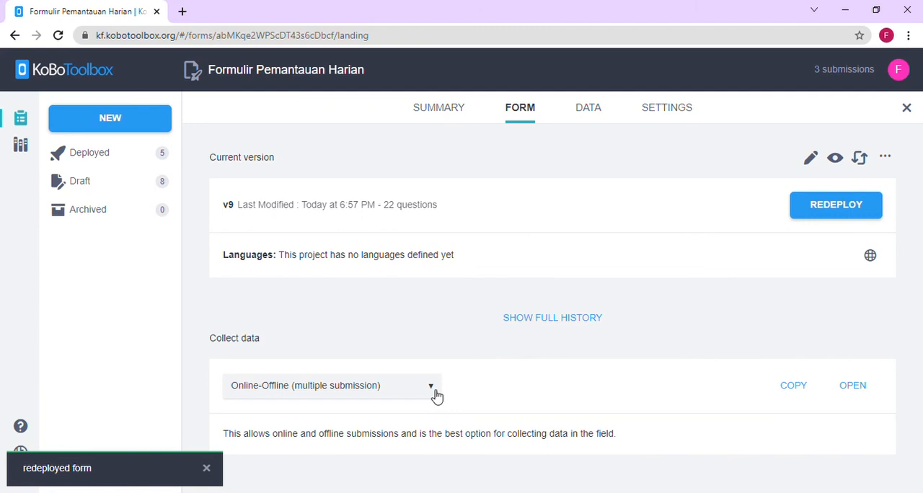
- Set the data collection mode to Online-Only (multiple submissions) and copy the form link
left_click(430, 387)
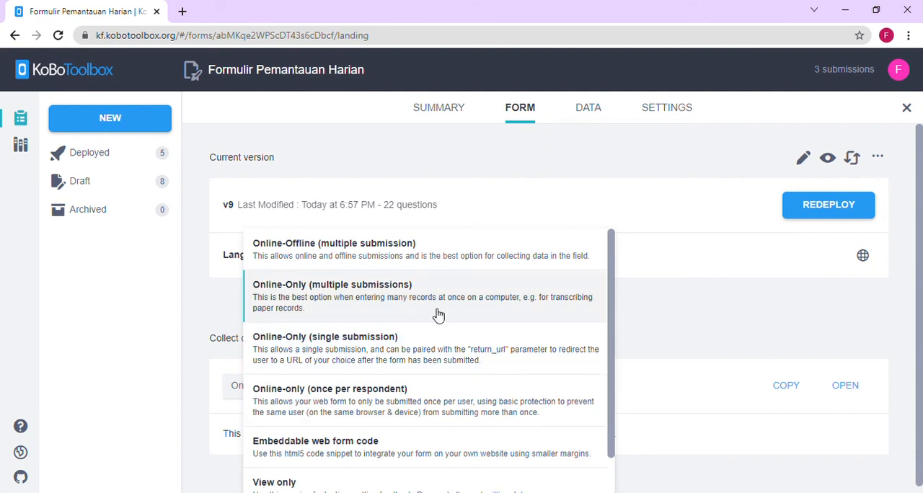
left_click(374, 304)
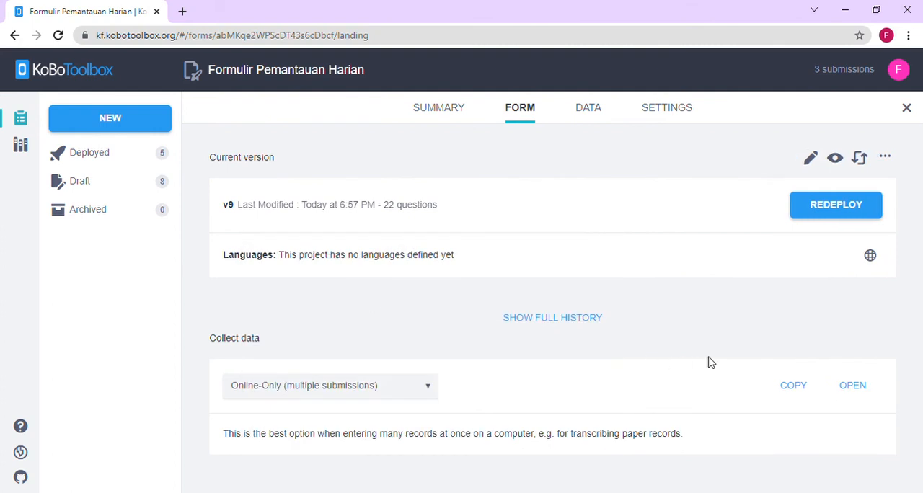
left_click(801, 390)
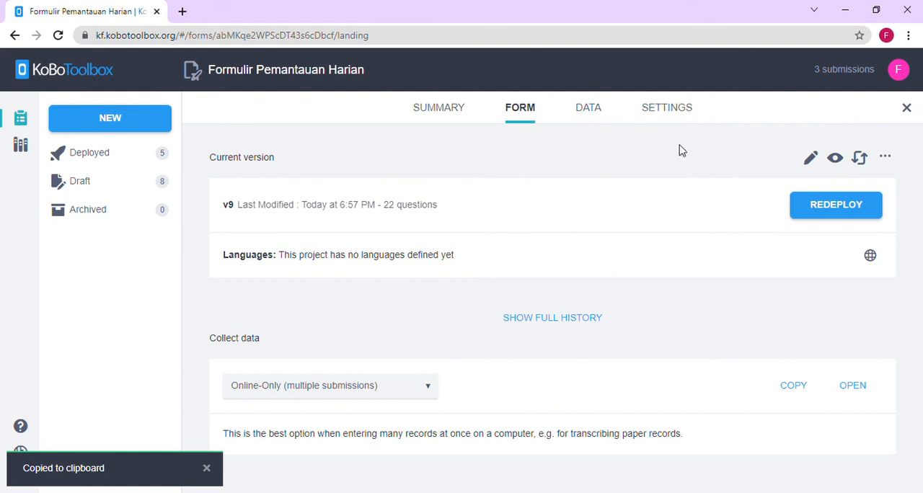
- Export the project's submissions as XLS with Labels and download the newest export file
left_click(588, 108)
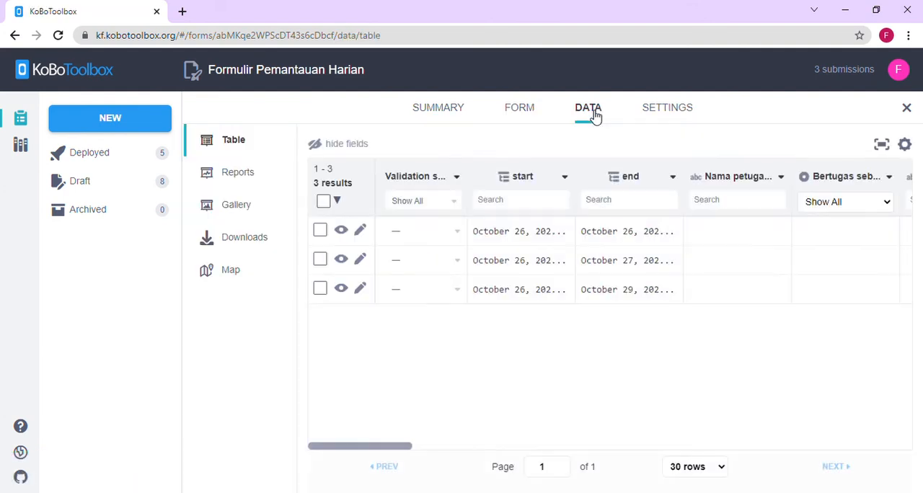
left_click(254, 246)
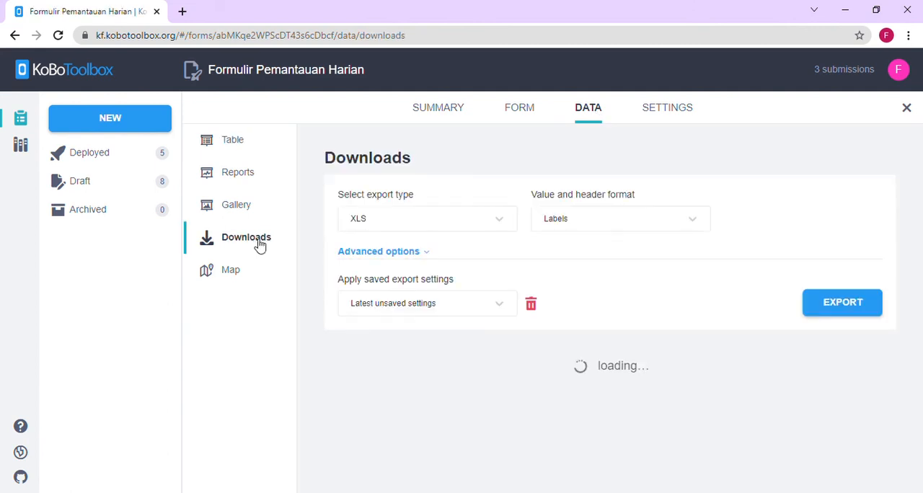
left_click(835, 318)
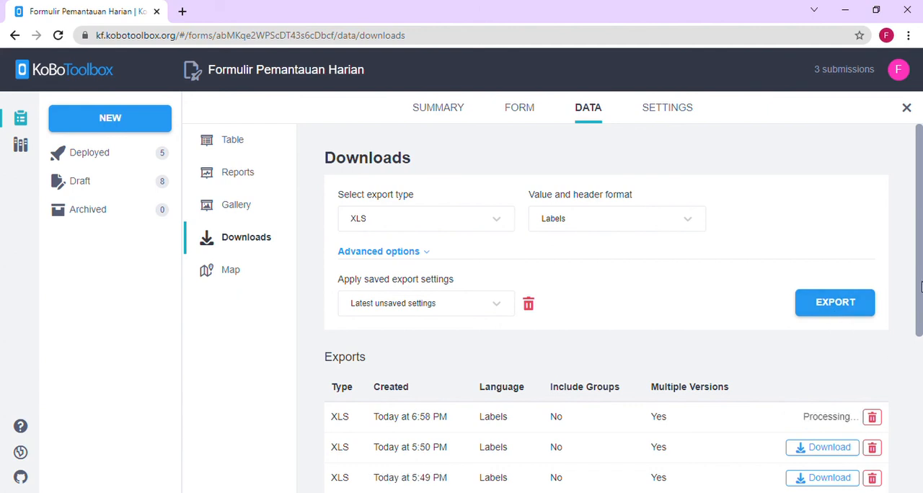
scroll(917, 327, "down", 1)
left_click_drag(916, 327, 919, 352)
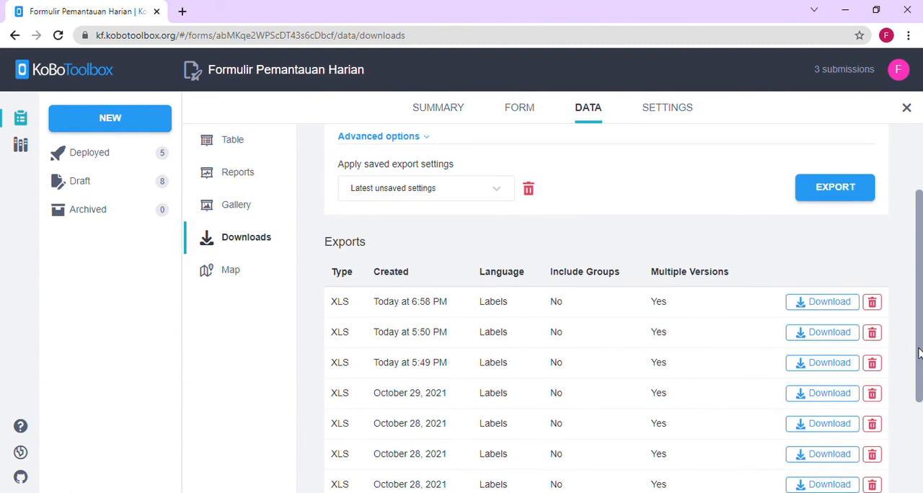
left_click(836, 308)
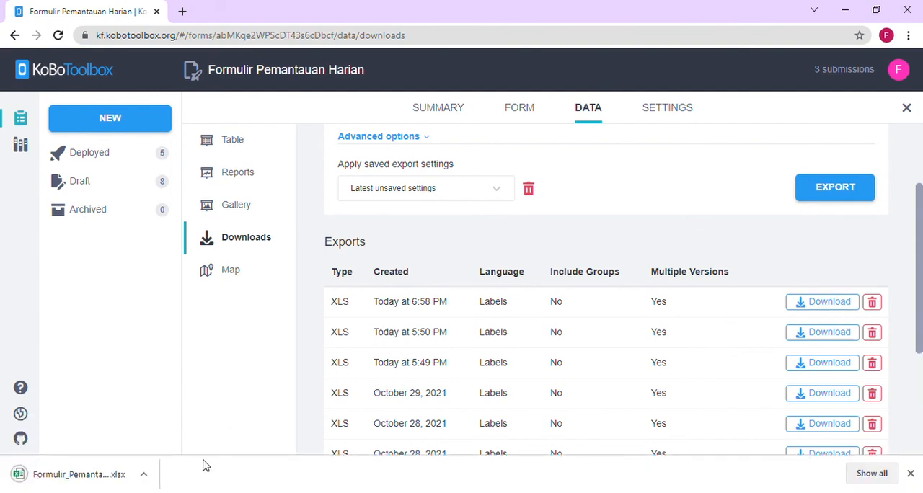
left_click(147, 477)
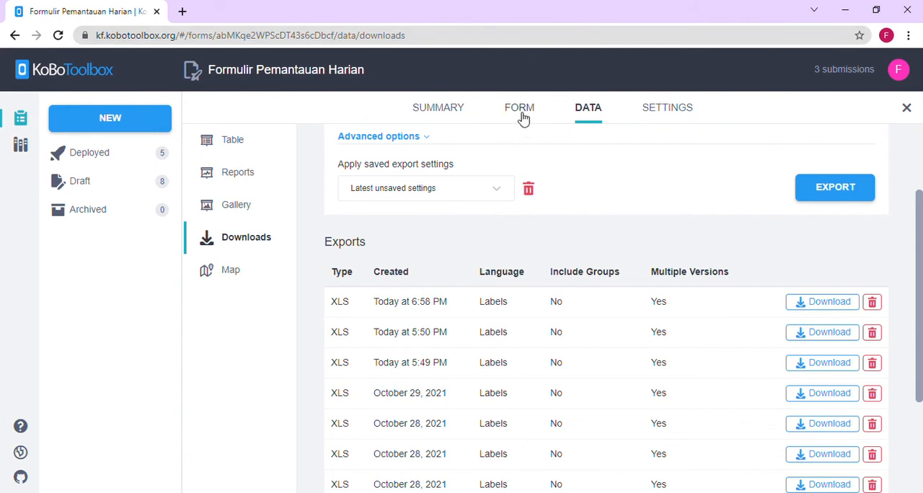
- Open the second submission in the table for editing and enter D for Hari ke-3
left_click(241, 148)
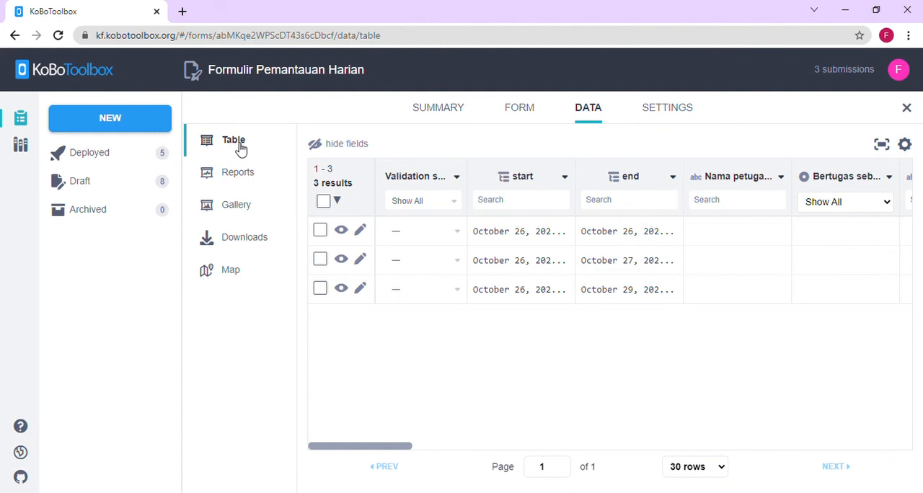
mouse_move(382, 446)
left_mouse_down()
mouse_move(465, 435)
mouse_move(653, 439)
mouse_move(382, 455)
left_mouse_up()
left_click(360, 259)
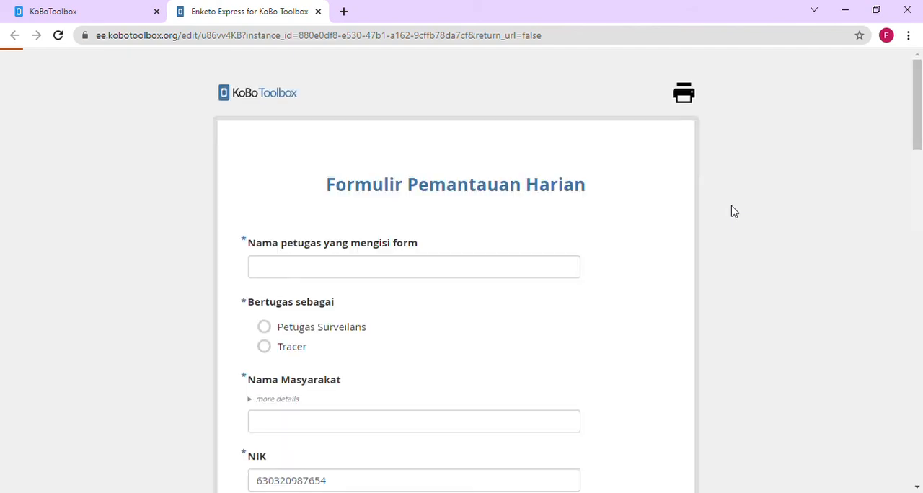
left_click_drag(919, 106, 920, 321)
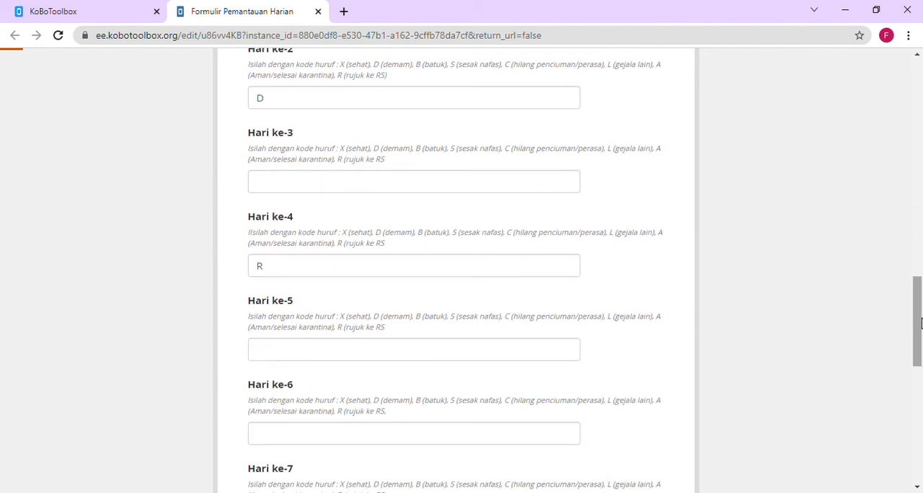
left_click(365, 188)
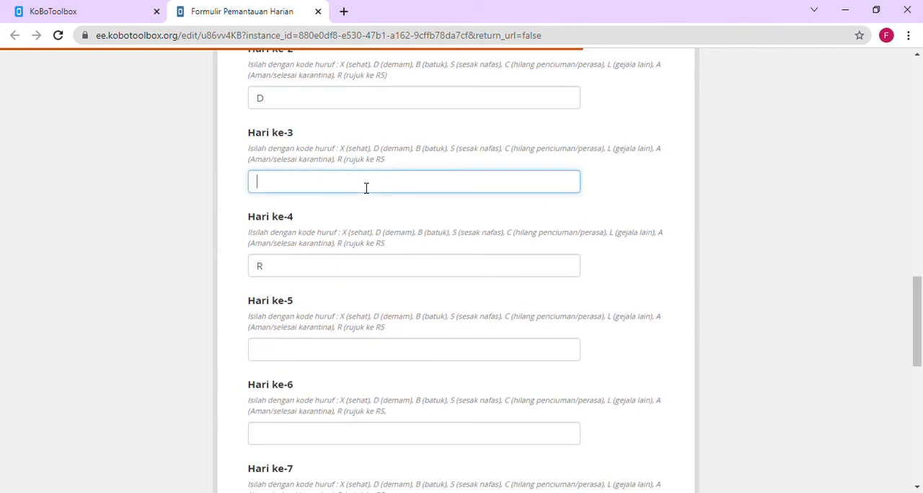
type("D")
- Try to submit the edited record, check its required fields, and return to the submissions table
left_click_drag(920, 308, 920, 429)
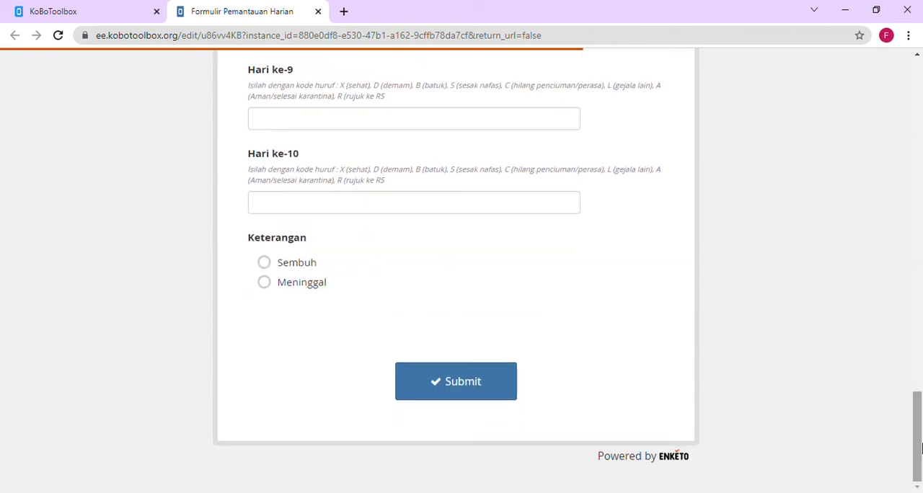
left_click(482, 398)
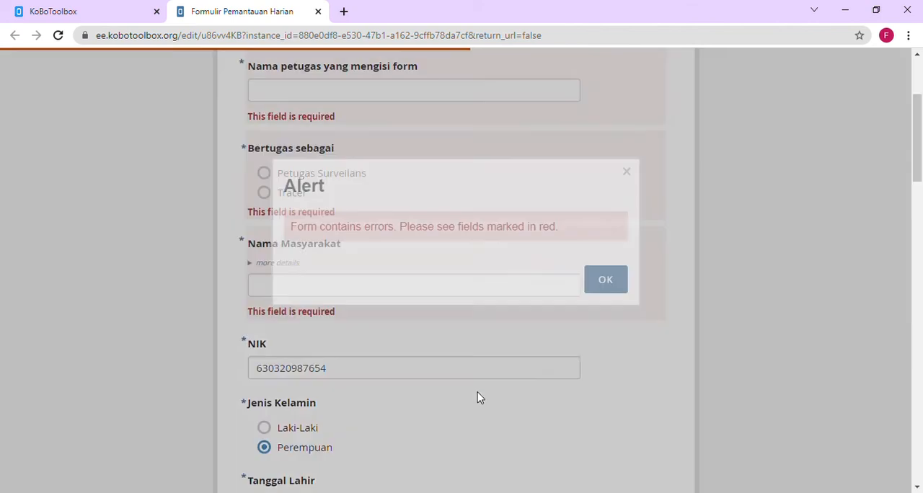
left_click(596, 287)
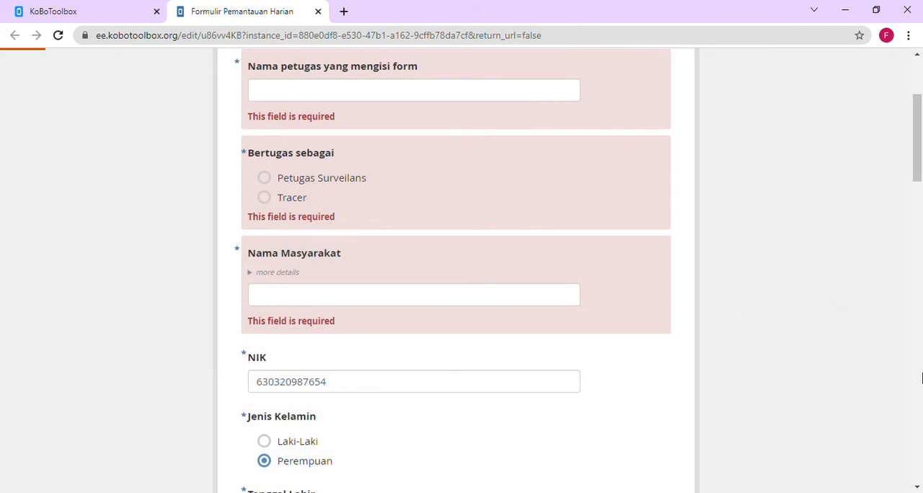
left_click_drag(917, 166, 922, 217)
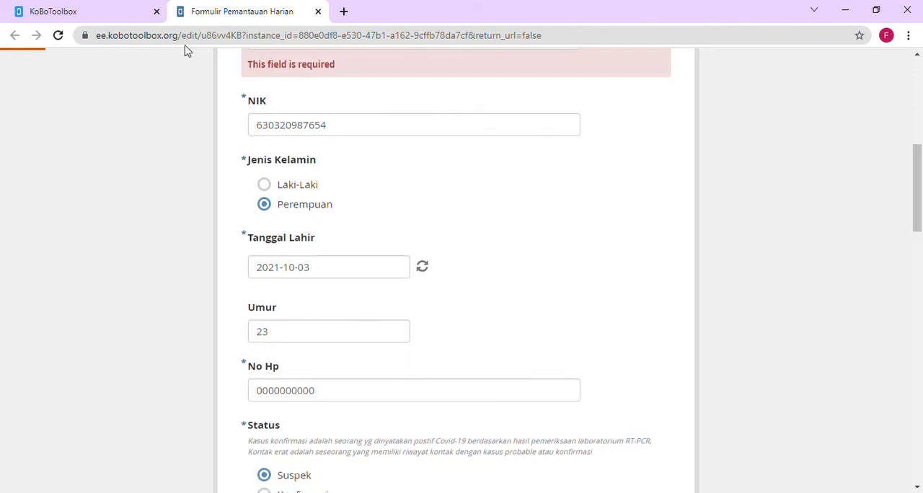
left_click(122, 9)
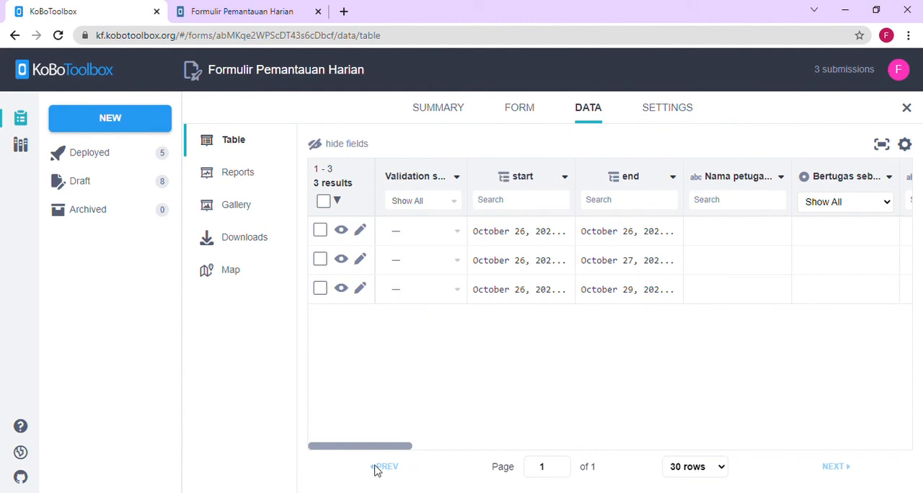
left_click_drag(381, 454, 296, 492)
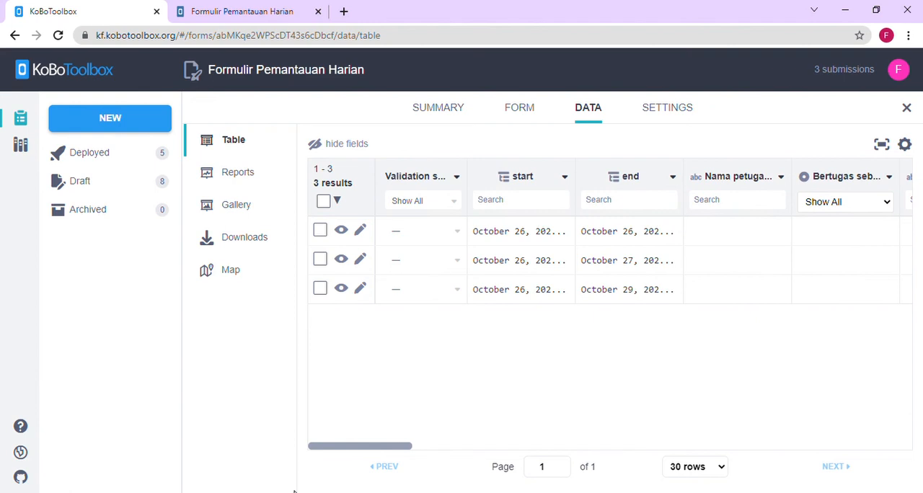